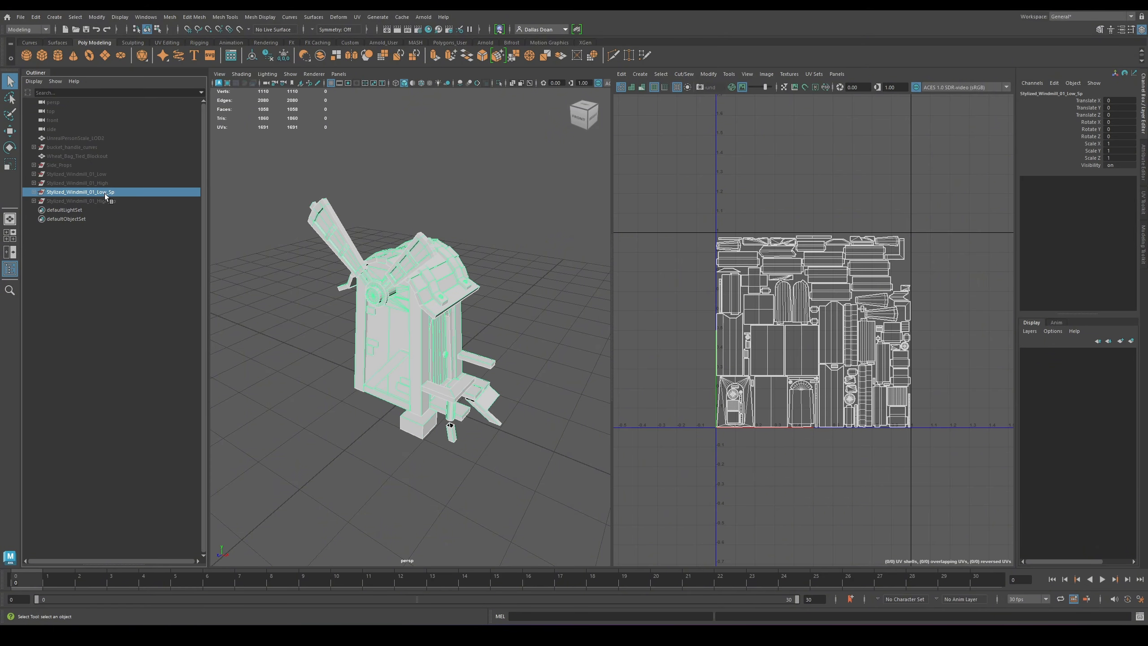
Inspect the Stylized_Windmill_01_Low_Sp model up close from several angles
{"action": "left_click_drag", "start_coordinate": [352, 306], "coordinate": [371, 359], "text": "alt"}
{"action": "key", "text": "f"}
{"action": "key", "text": "w"}
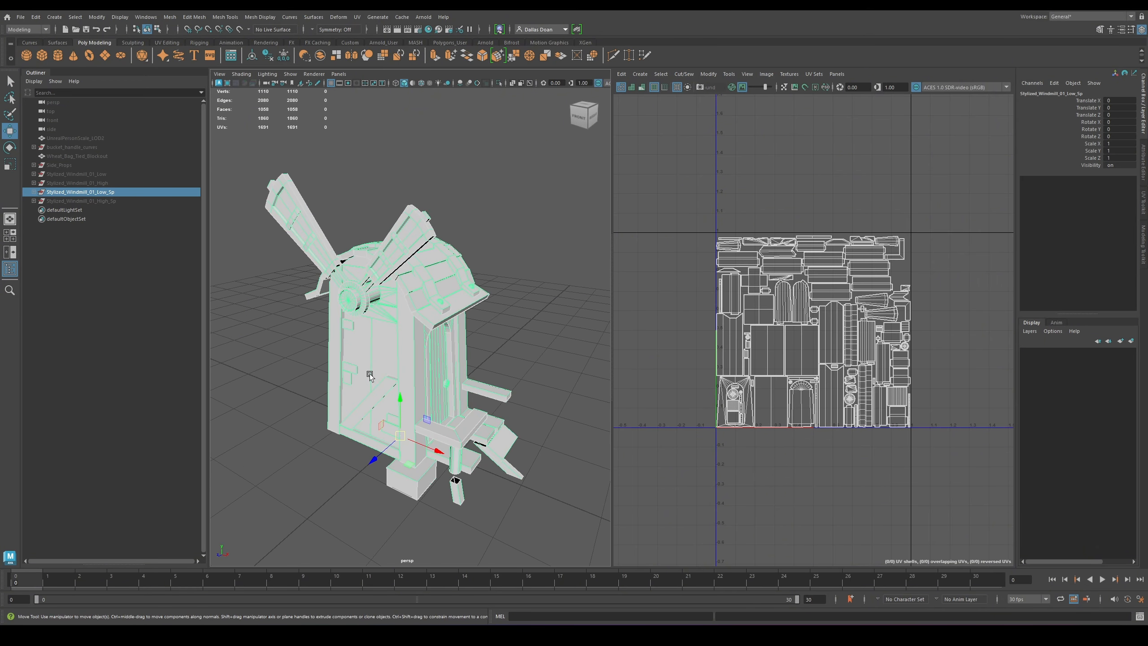
{"action": "middle_click_drag", "start_coordinate": [363, 395], "coordinate": [387, 382], "text": "alt"}
{"action": "right_click_drag", "start_coordinate": [365, 398], "coordinate": [415, 401], "text": "alt"}
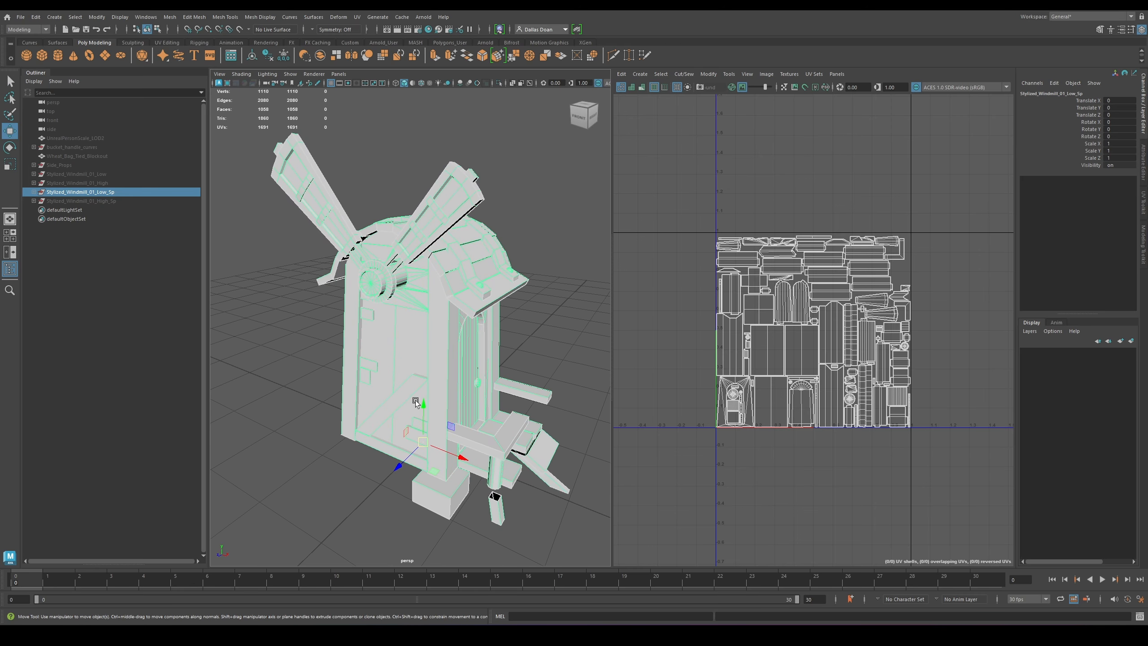
{"action": "left_click_drag", "start_coordinate": [458, 401], "coordinate": [467, 409], "text": "alt"}
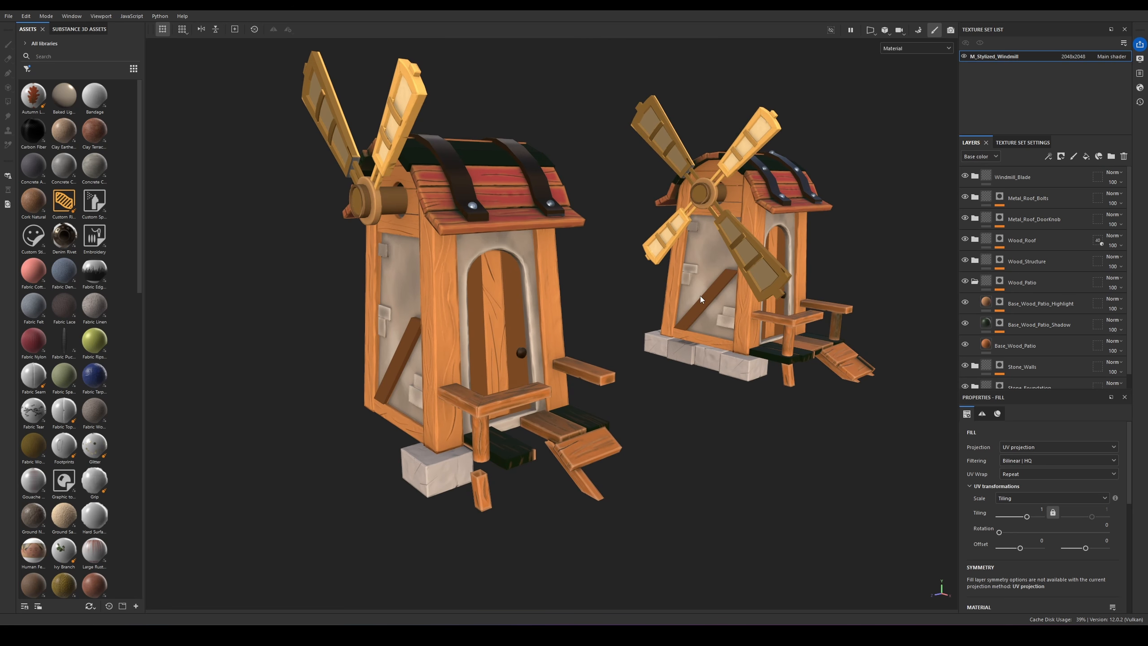
Switch to Substance 3D Painter, collapse the Wood_Patio layer folder and expand the Stone_Foundation folder
{"action": "mouse_move", "coordinate": [596, 303]}
{"action": "left_mouse_down", "text": "alt"}
{"action": "mouse_move", "coordinate": [665, 312]}
{"action": "mouse_move", "coordinate": [642, 371]}
{"action": "mouse_move", "coordinate": [603, 313]}
{"action": "left_mouse_up", "text": "alt"}
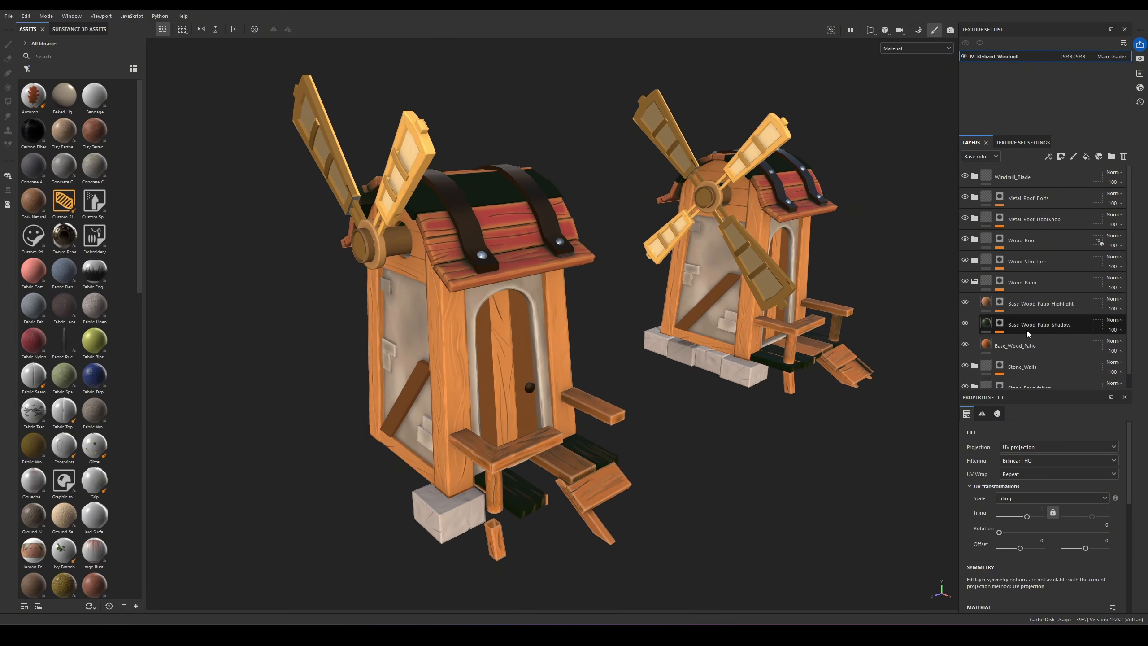
{"action": "left_click", "coordinate": [974, 281]}
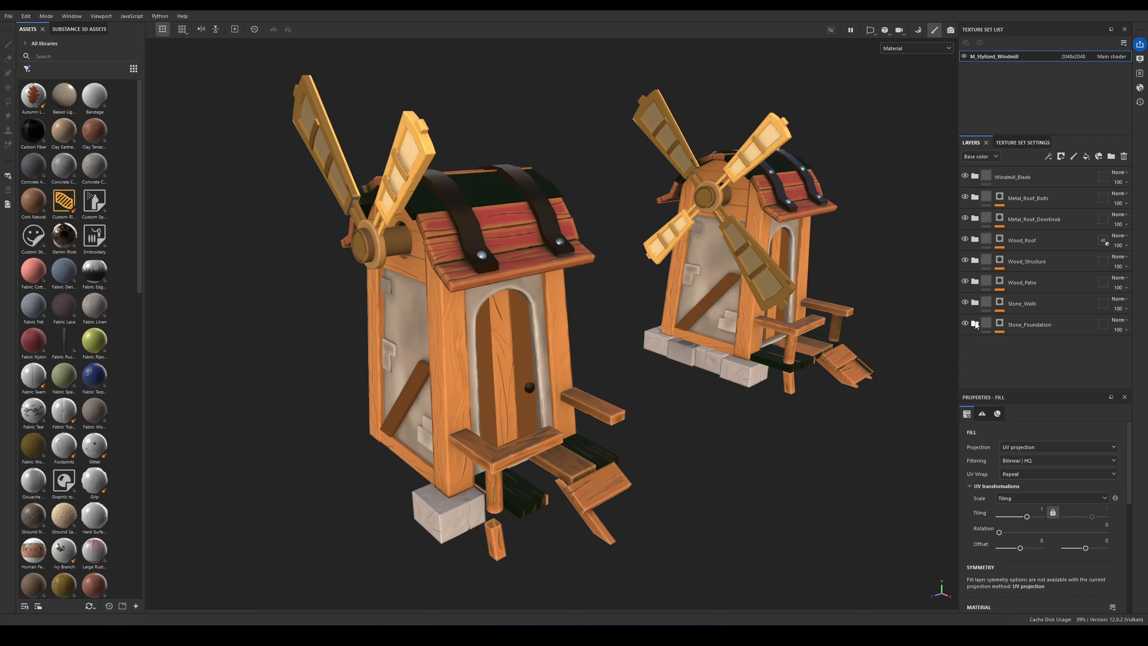
{"action": "left_click", "coordinate": [975, 323]}
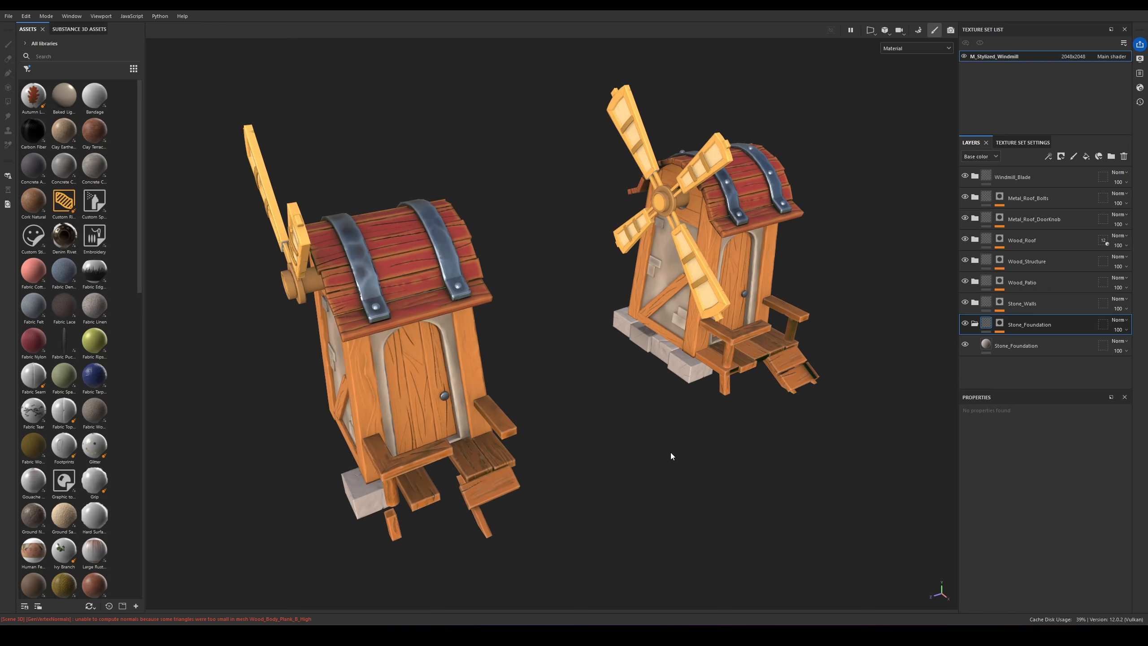
Examine the textured preview windmill, checking the patio, railings, steps and foundation up close and the whole building from the front
{"action": "left_click_drag", "start_coordinate": [671, 452], "coordinate": [543, 443], "text": "alt"}
{"action": "scroll", "coordinate": [547, 438], "scroll_direction": "up", "scroll_amount": 3}
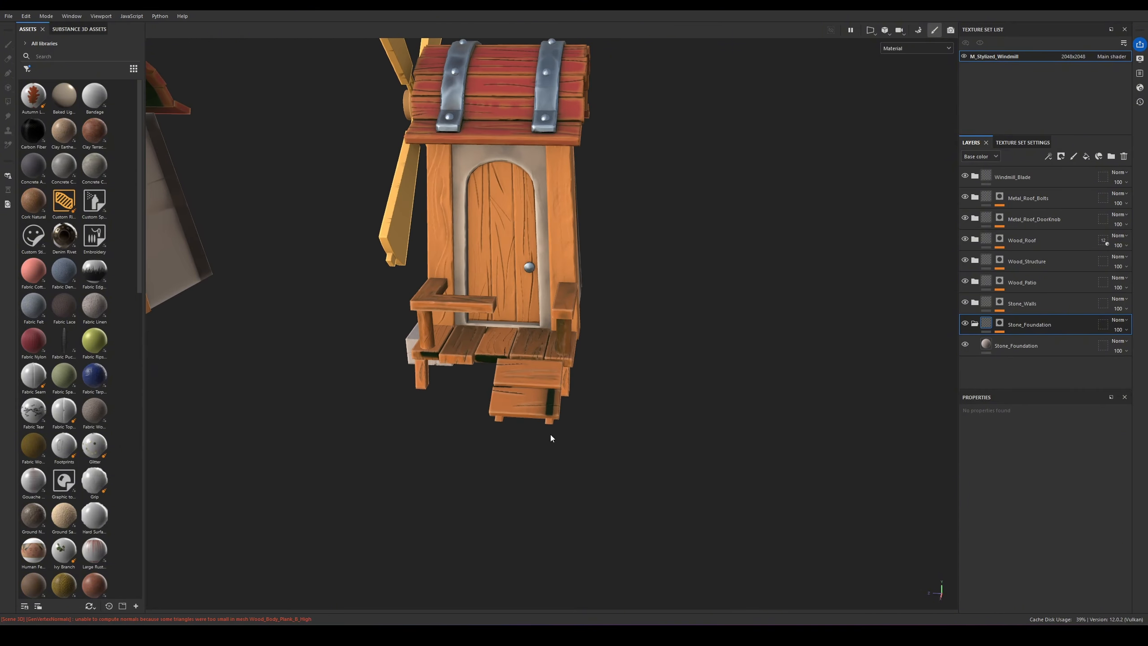
{"action": "scroll", "coordinate": [555, 421], "scroll_direction": "up", "scroll_amount": 3}
{"action": "left_click_drag", "start_coordinate": [559, 404], "coordinate": [588, 404], "text": "alt"}
{"action": "middle_click_drag", "start_coordinate": [456, 407], "coordinate": [560, 432], "text": "alt"}
{"action": "scroll", "coordinate": [542, 430], "scroll_direction": "up", "scroll_amount": 2}
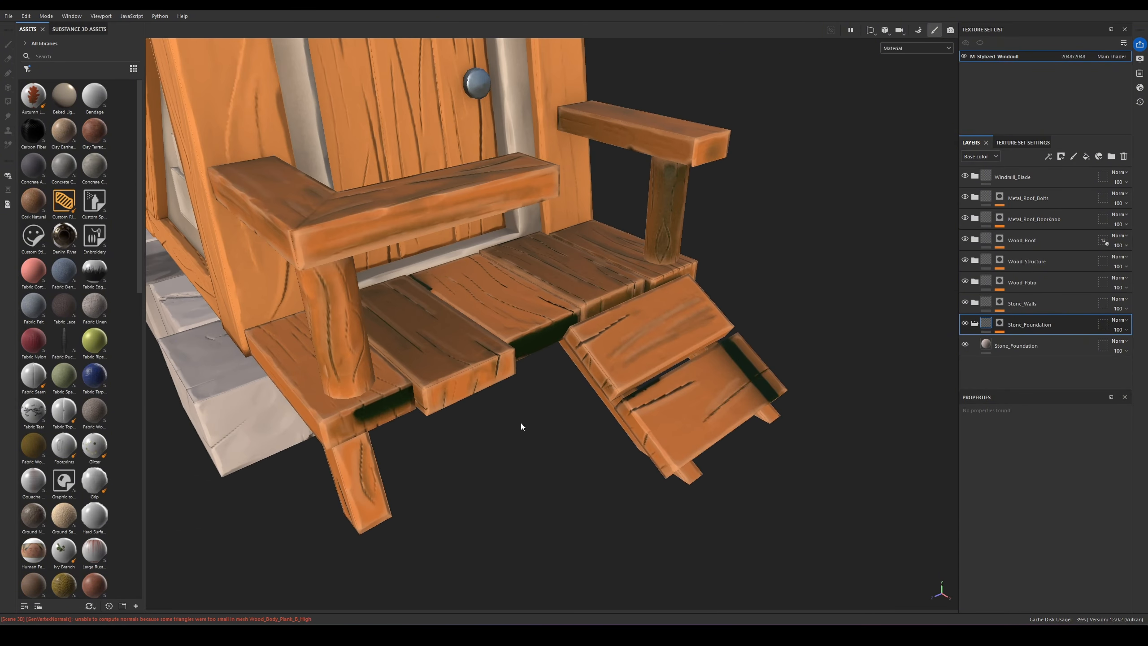
{"action": "scroll", "coordinate": [629, 437], "scroll_direction": "up", "scroll_amount": 2}
{"action": "middle_click_drag", "start_coordinate": [511, 394], "coordinate": [629, 455], "text": "alt"}
{"action": "left_click_drag", "start_coordinate": [629, 456], "coordinate": [639, 496], "text": "alt"}
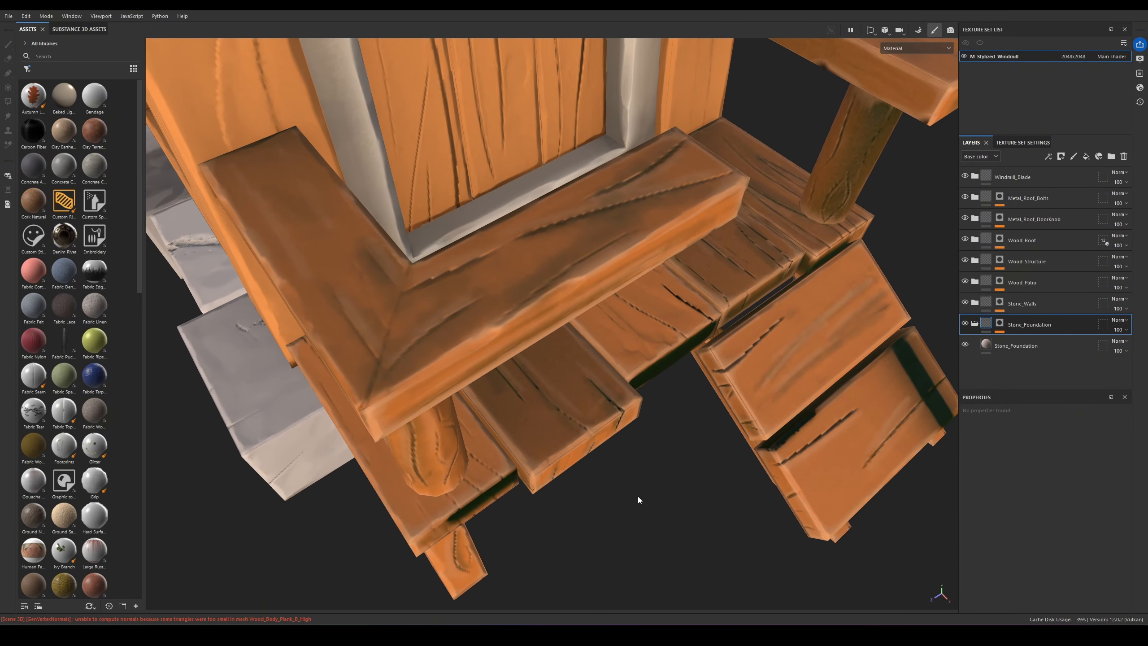
{"action": "scroll", "coordinate": [554, 398], "scroll_direction": "down", "scroll_amount": 3}
{"action": "left_click_drag", "start_coordinate": [554, 398], "coordinate": [507, 409], "text": "alt"}
{"action": "scroll", "coordinate": [305, 364], "scroll_direction": "down", "scroll_amount": 8}
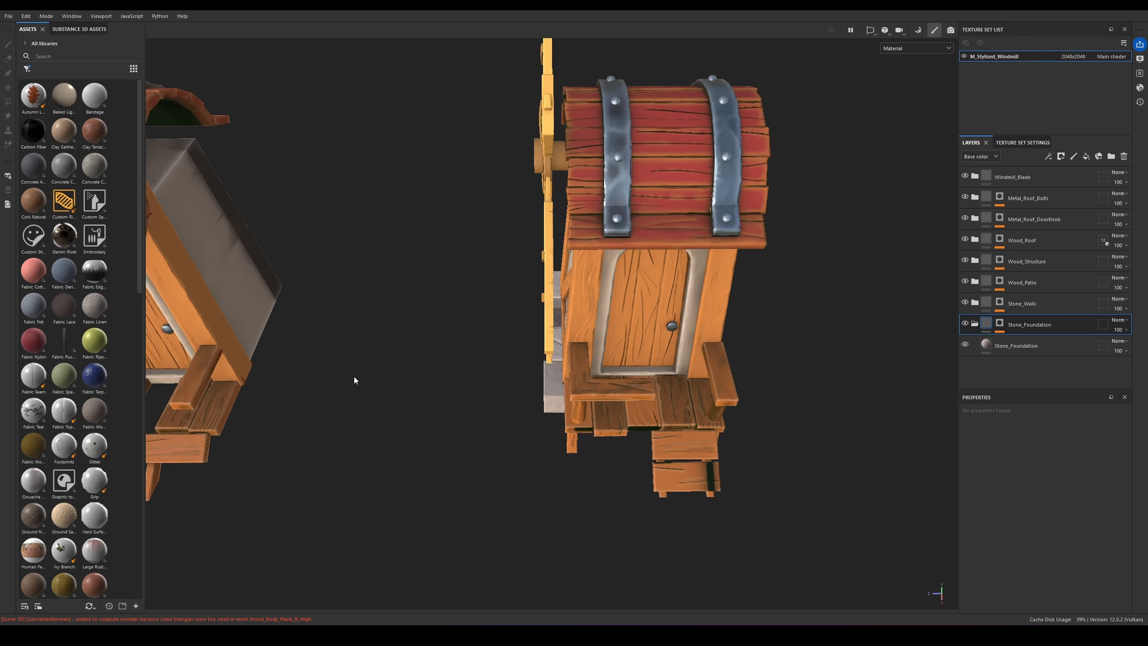
{"action": "left_click_drag", "start_coordinate": [351, 376], "coordinate": [491, 376], "text": "alt"}
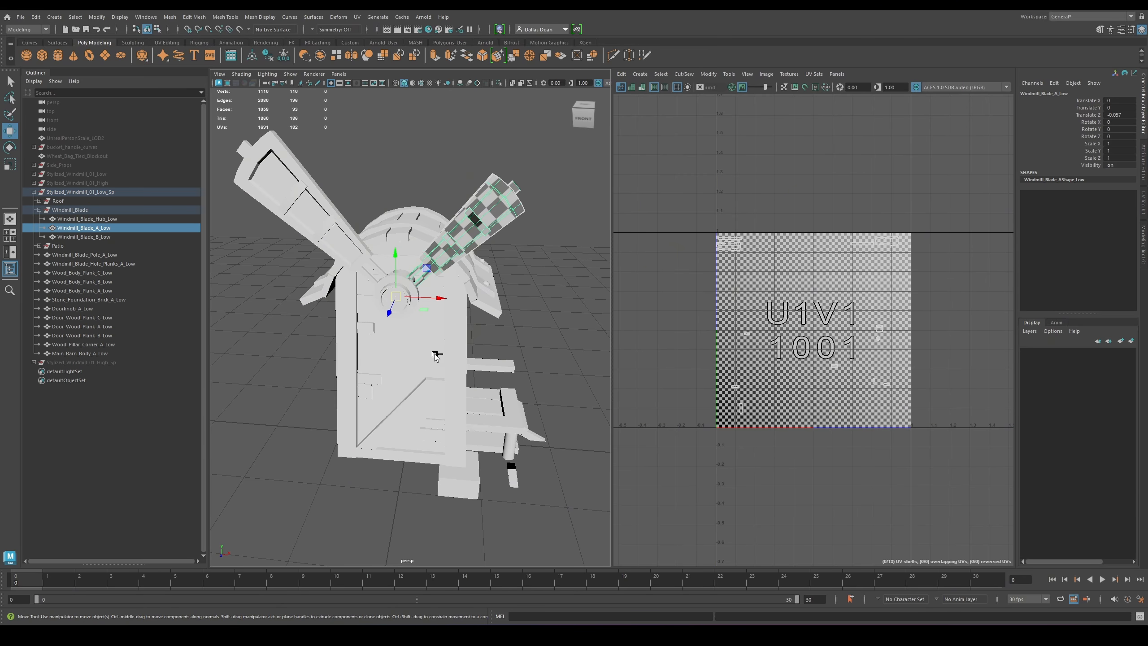
Switch to Maya, duplicate windmill blades A and B, and rotate the copies -180 degrees about Z
{"action": "key", "text": "ctrl+d"}
{"action": "key", "text": "e"}
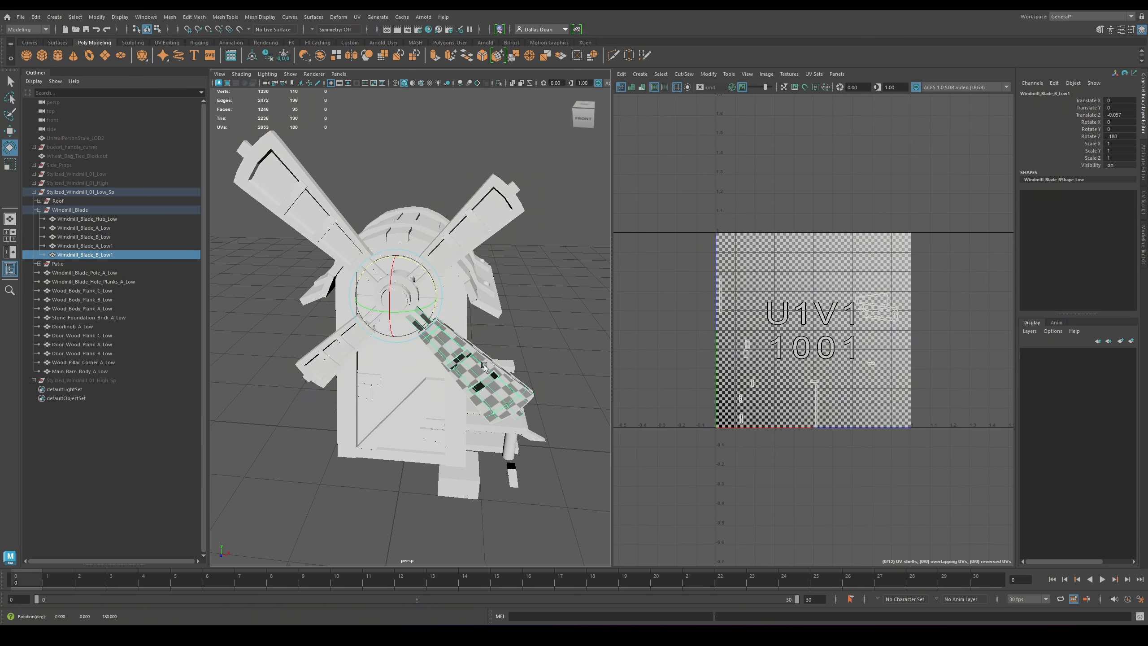
{"action": "key", "text": "w"}
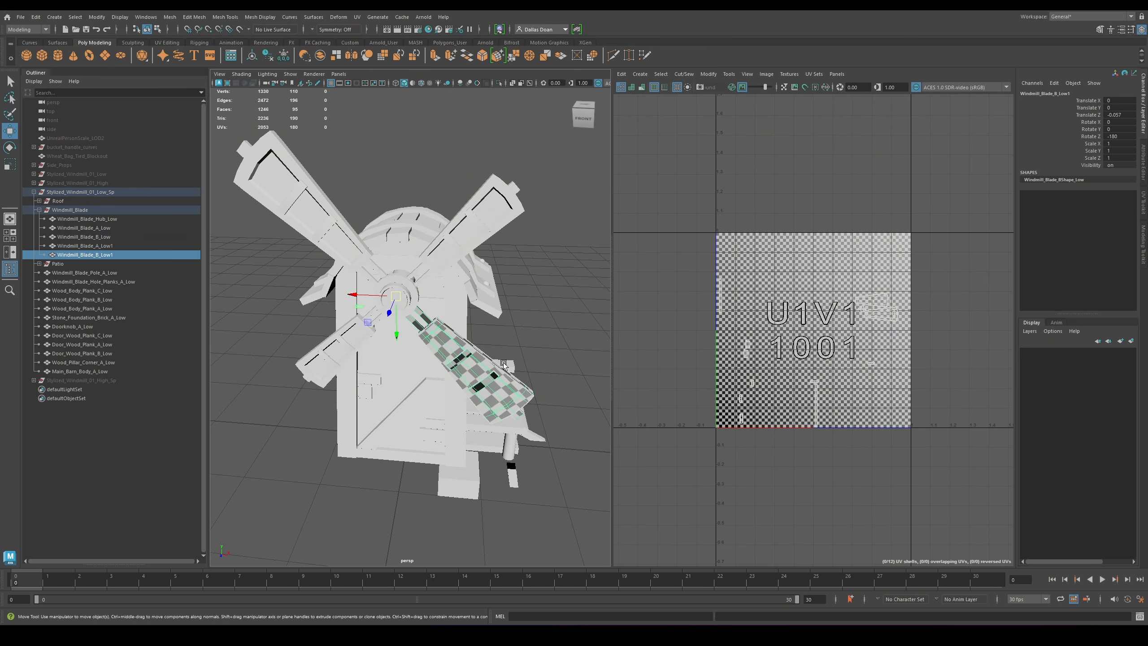
Expand the Stylized_Windmill_01_Low group in the scene hierarchy
{"action": "left_click", "coordinate": [48, 176]}
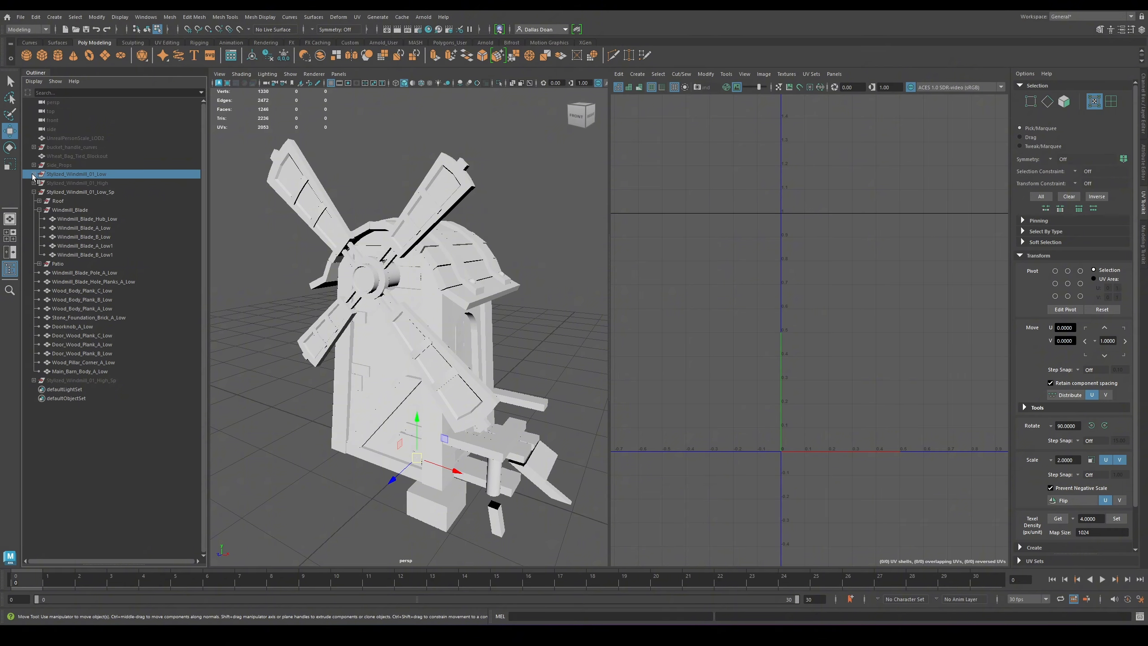
{"action": "left_click", "coordinate": [34, 174]}
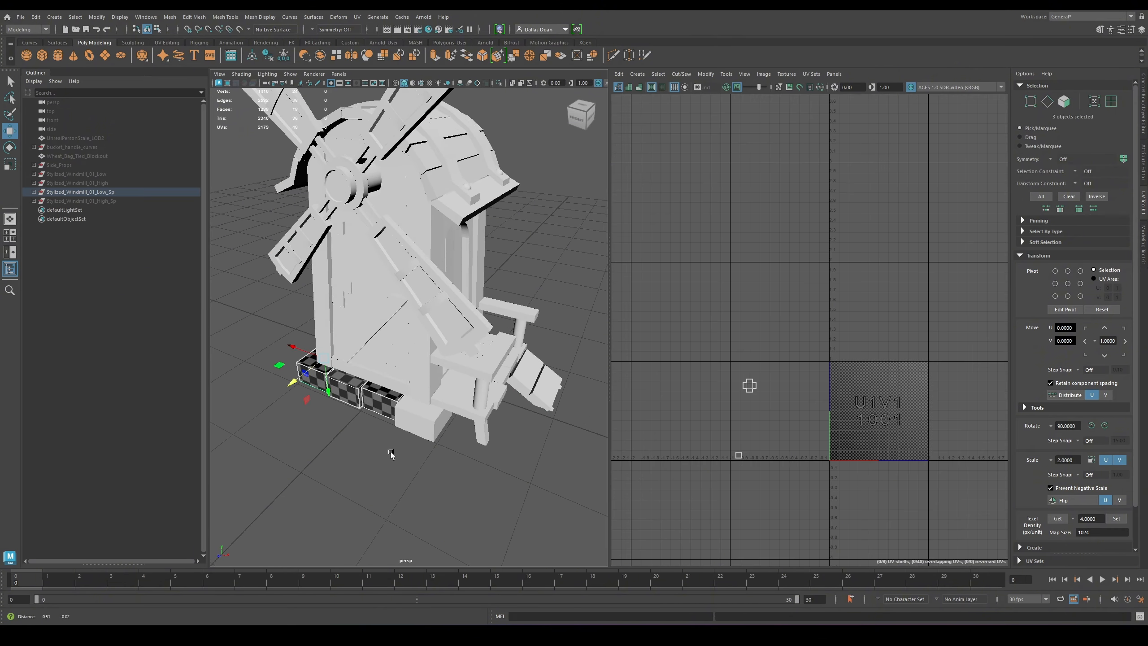
Select all UVs of the duplicated patio floor plank and offset them 1 unit in negative U
{"action": "scroll", "coordinate": [403, 443], "scroll_direction": "up", "scroll_amount": 5}
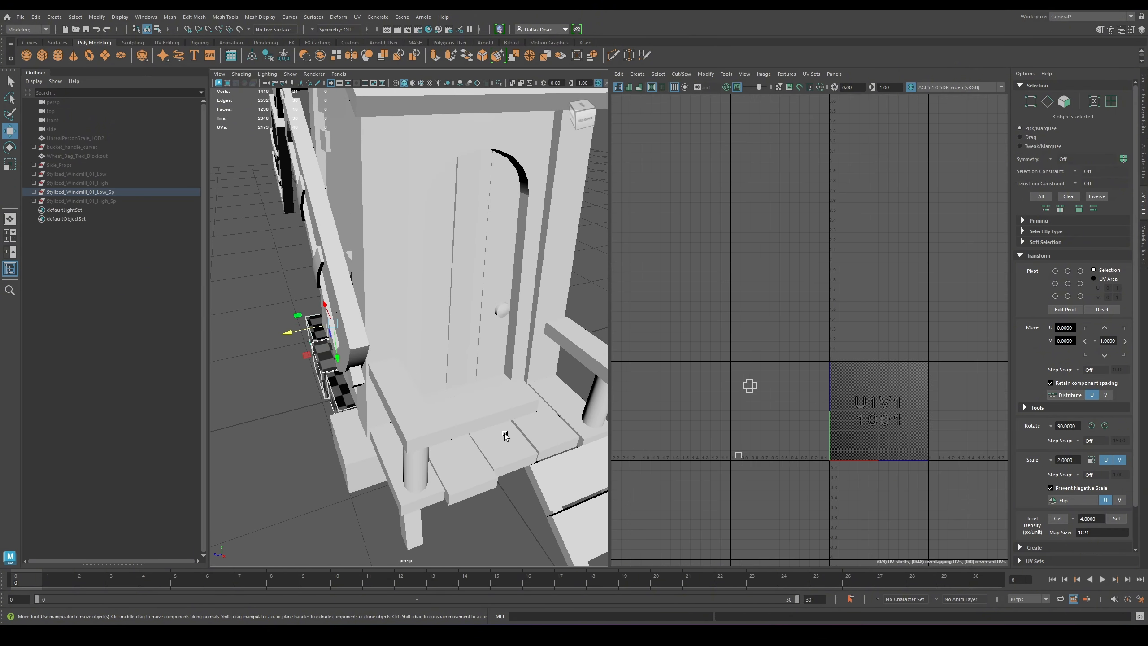
{"action": "left_click", "coordinate": [507, 445]}
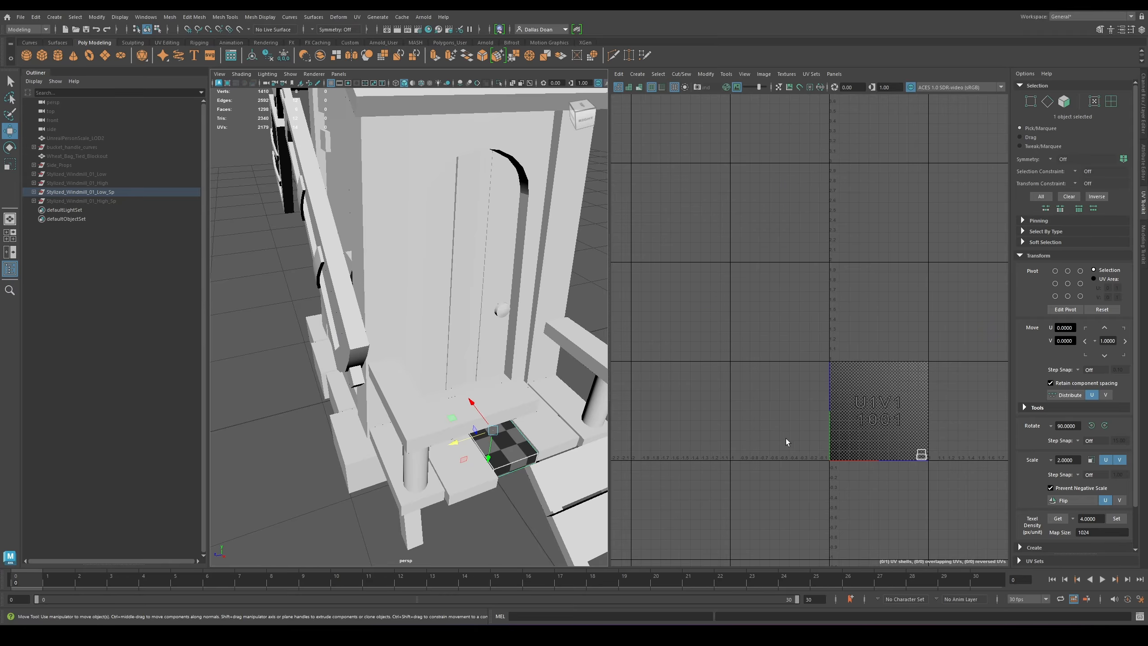
{"action": "right_click_drag", "start_coordinate": [897, 437], "coordinate": [858, 424]}
{"action": "left_click_drag", "start_coordinate": [883, 427], "coordinate": [964, 483]}
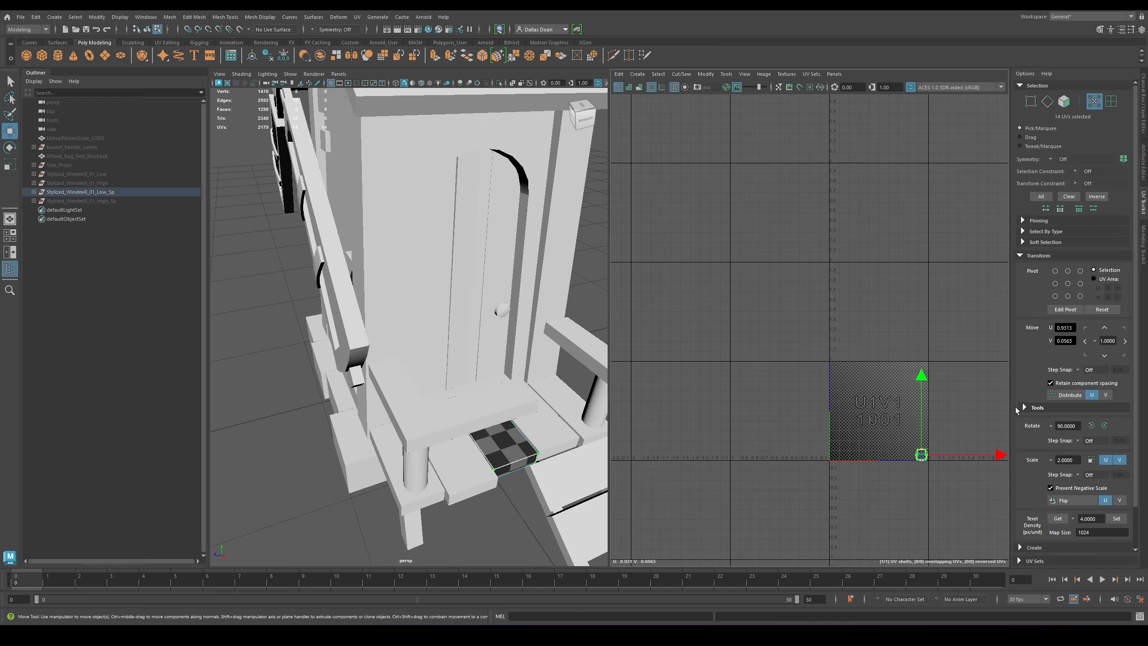
{"action": "left_click", "coordinate": [1085, 341]}
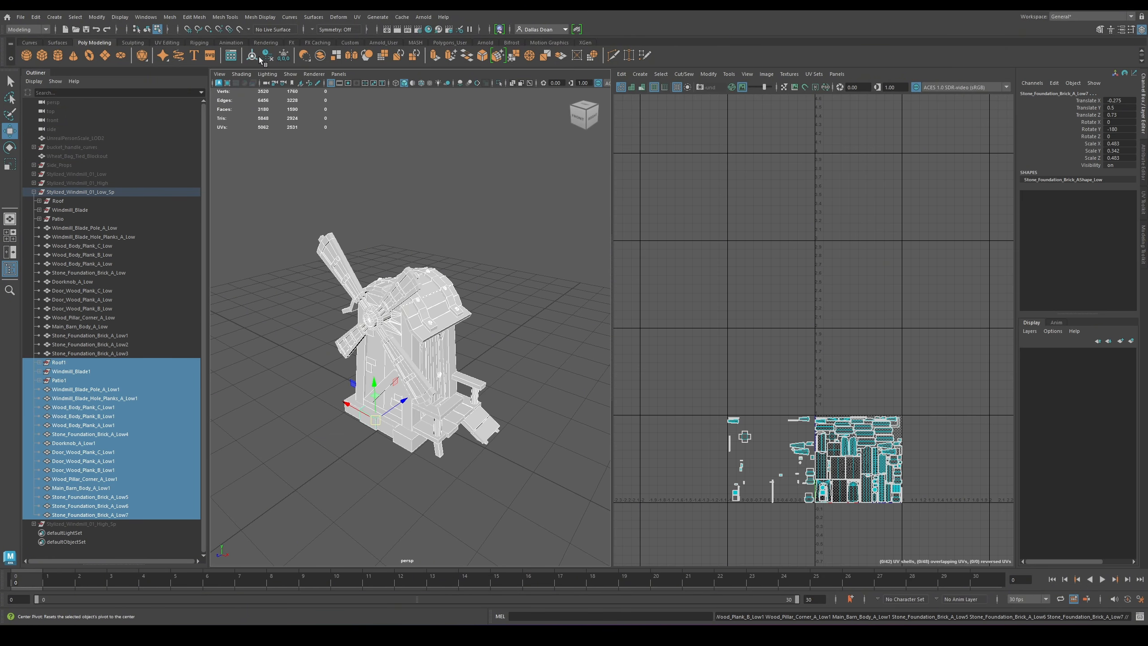
Center the pivots of the duplicated windmill parts and combine them into one mesh named Full_Preview
{"action": "left_click", "coordinate": [252, 56]}
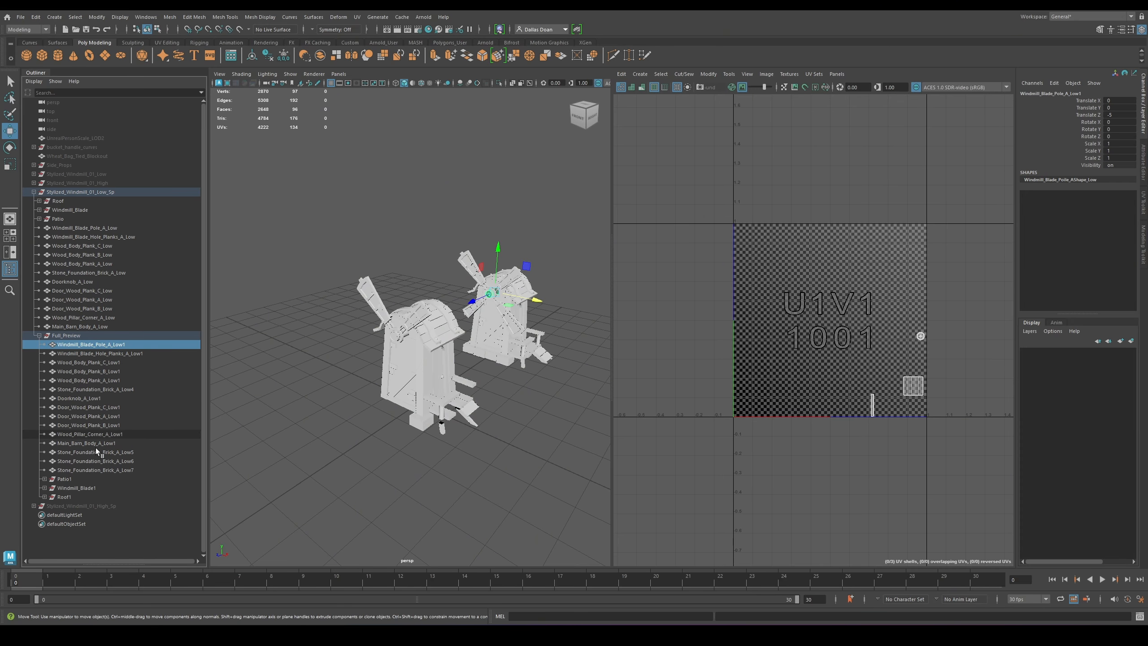
{"action": "left_click", "coordinate": [98, 499], "text": "shift"}
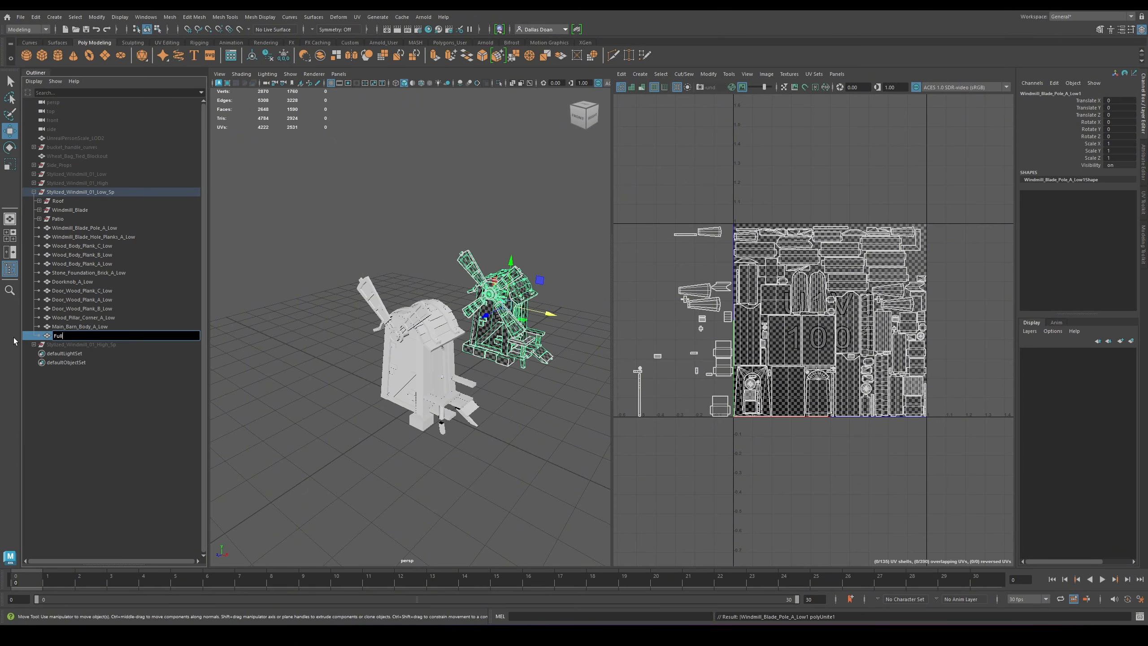
{"action": "type", "text": "iew"}
{"action": "key", "text": "Return"}
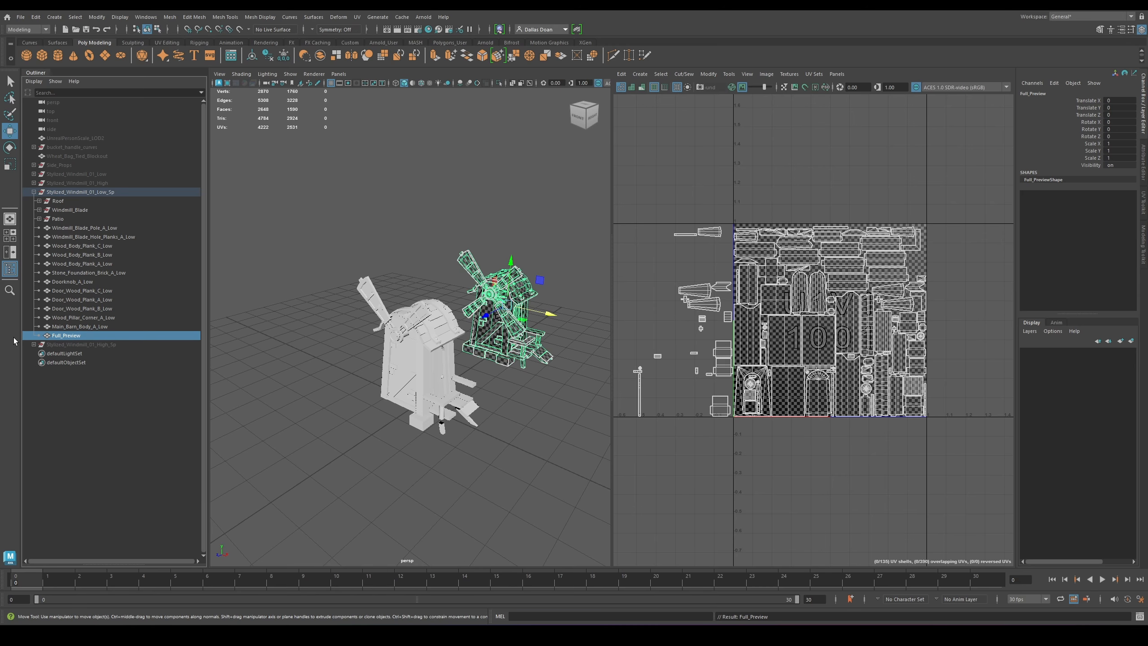
Export the Stylized_Windmill_01_Low_Sp group with the full preview mesh as Stylized_Windmill_01_Low_Sp.fbx
{"action": "left_click", "coordinate": [91, 192]}
{"action": "left_click", "coordinate": [20, 17]}
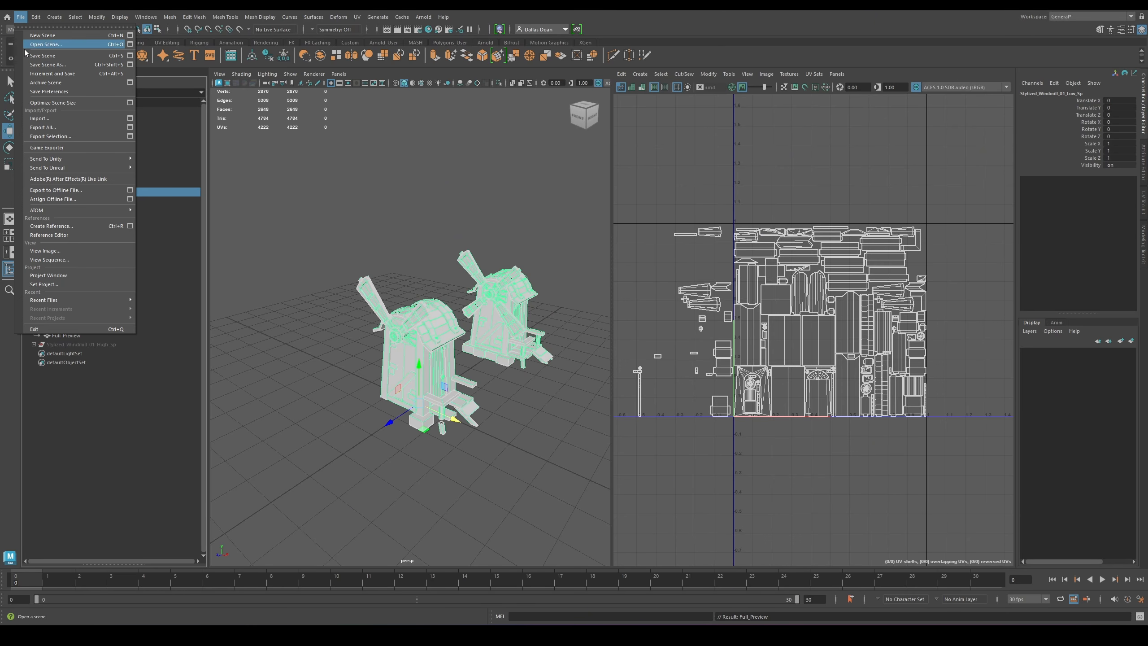
{"action": "left_click", "coordinate": [57, 136]}
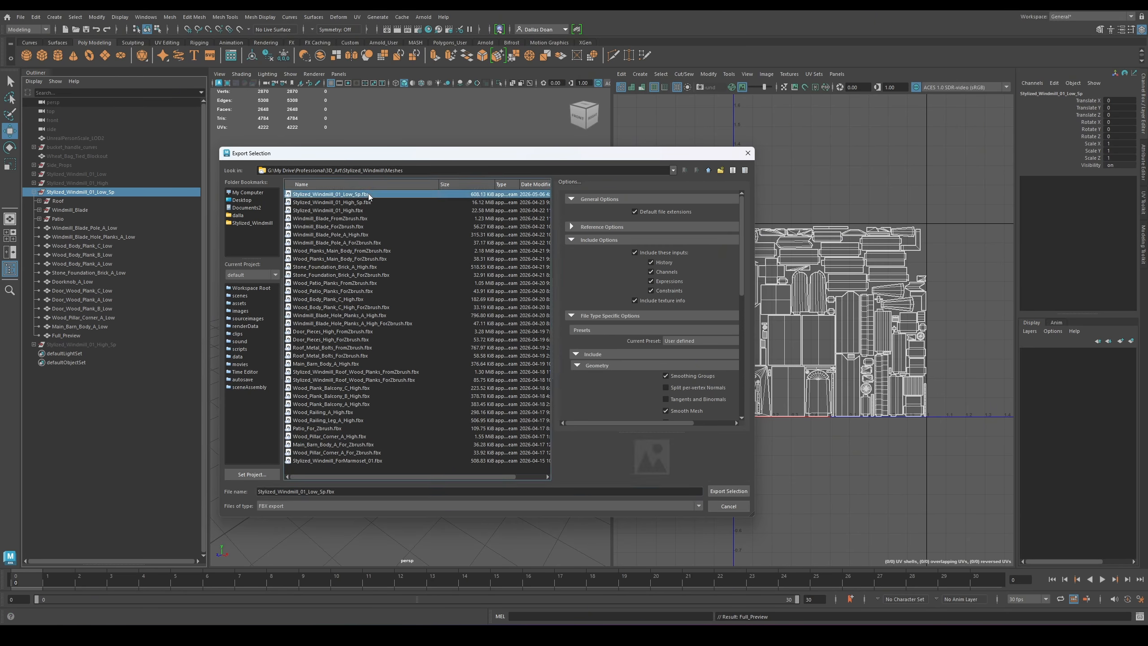
Select all UVs of the FullPreview mesh and offset them 1 unit in negative U
{"action": "left_click_drag", "start_coordinate": [689, 194], "coordinate": [890, 445]}
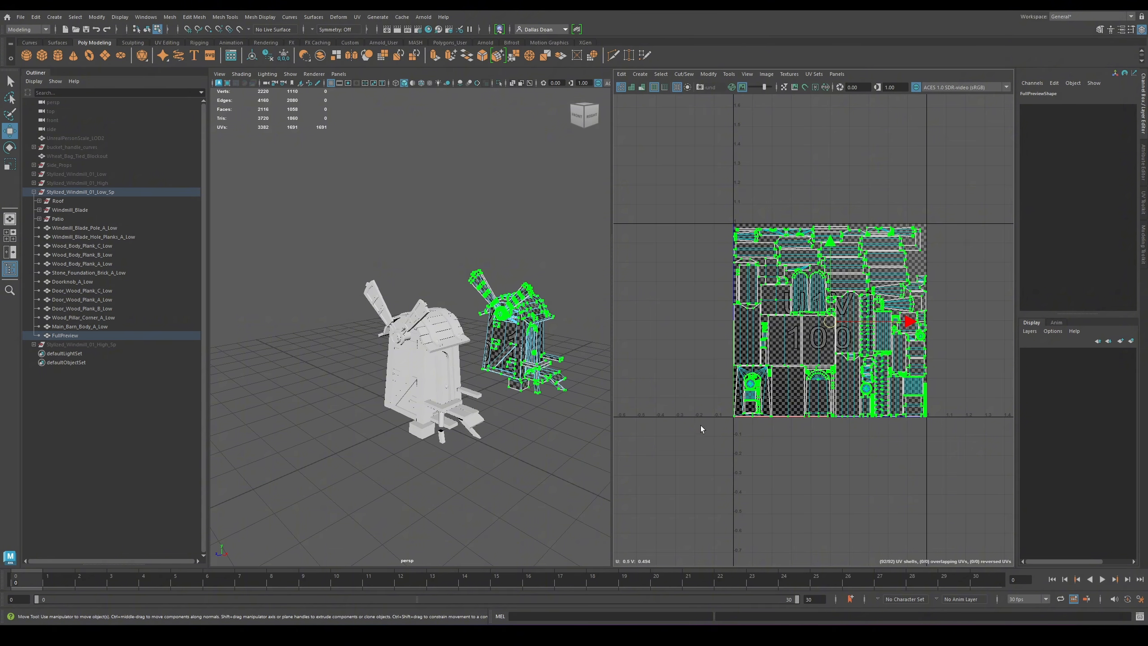
{"action": "middle_click_drag", "start_coordinate": [701, 426], "coordinate": [717, 429], "text": "alt"}
{"action": "left_click", "coordinate": [1145, 204]}
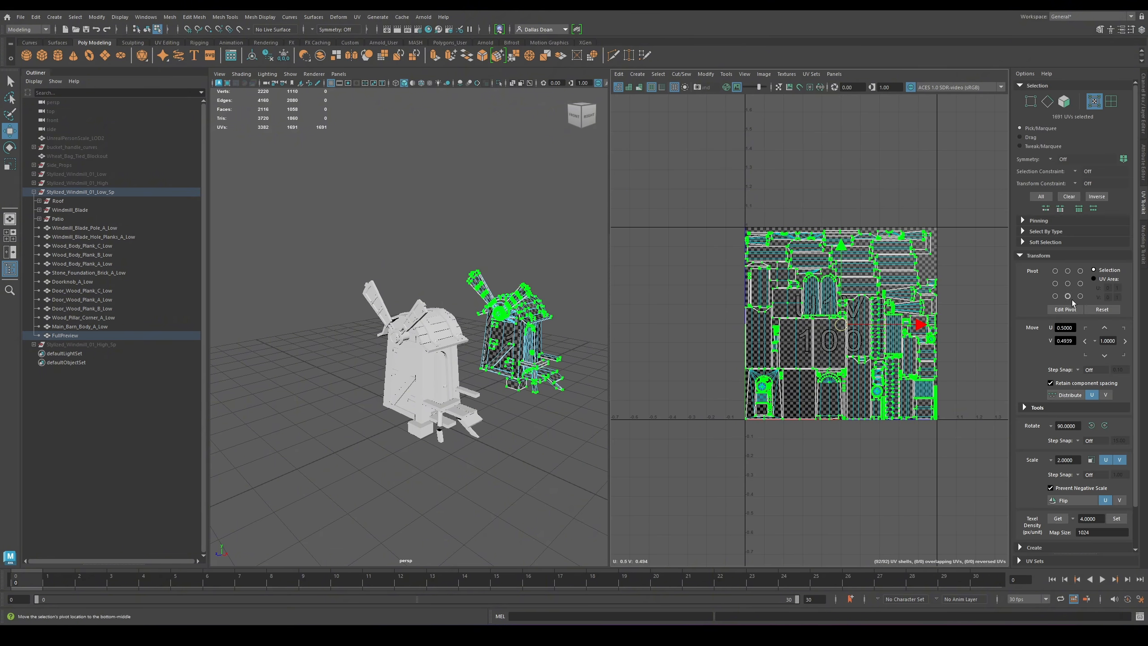
{"action": "left_click", "coordinate": [1084, 341]}
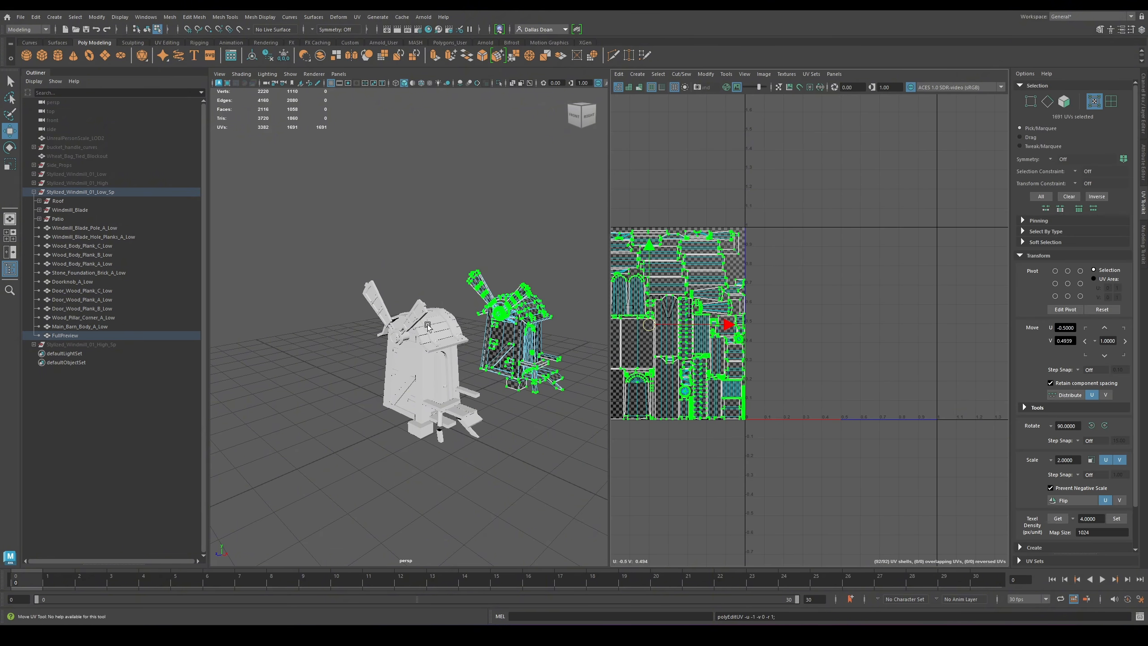
Export the Stylized_Windmill_01_Low_Sp group as FBX, overwriting the existing Stylized_Windmill_01_Low_Sp.fbx in the Meshes folder
{"action": "left_click", "coordinate": [91, 192]}
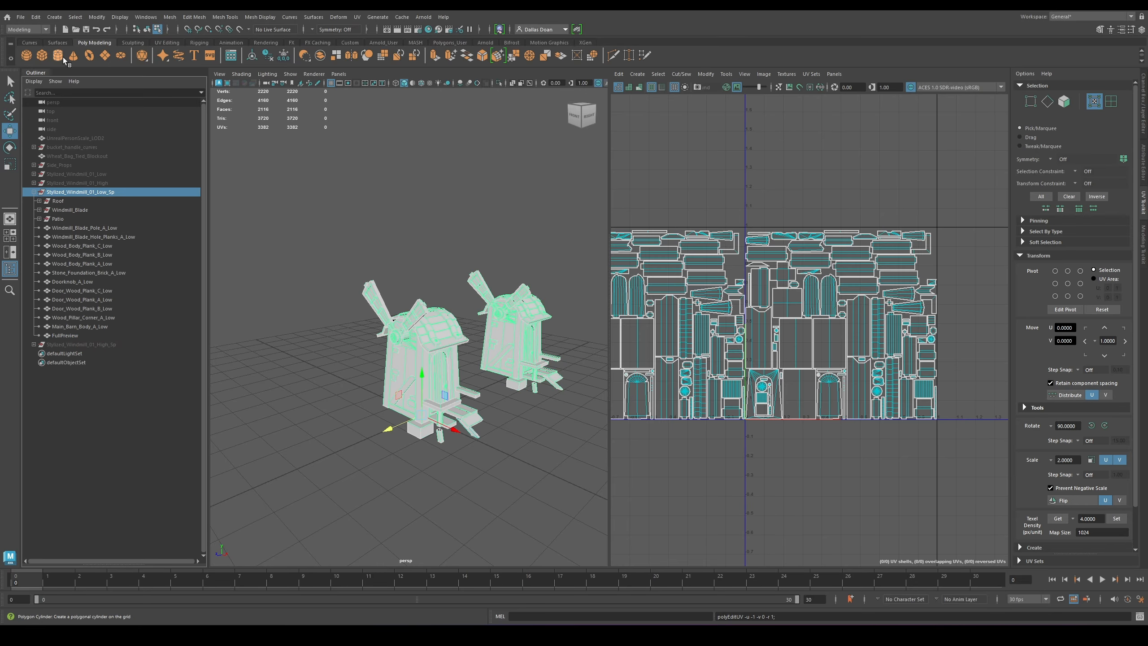
{"action": "left_click", "coordinate": [18, 18]}
{"action": "left_click", "coordinate": [43, 135]}
{"action": "left_click", "coordinate": [361, 196]}
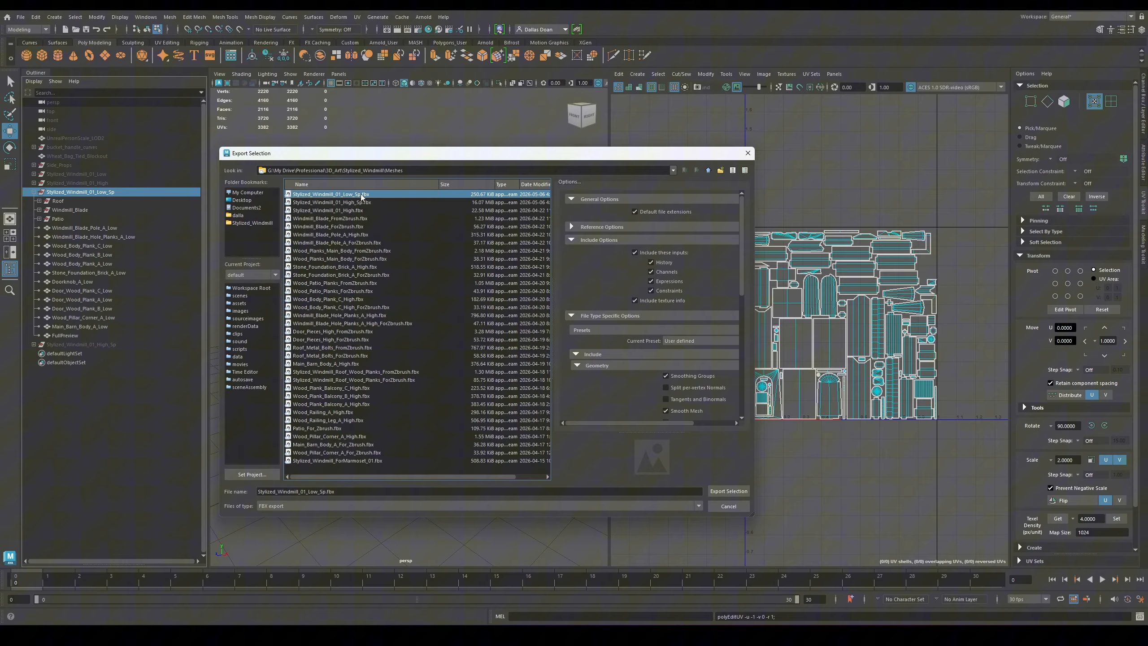
{"action": "left_click", "coordinate": [728, 491]}
{"action": "left_click", "coordinate": [461, 343]}
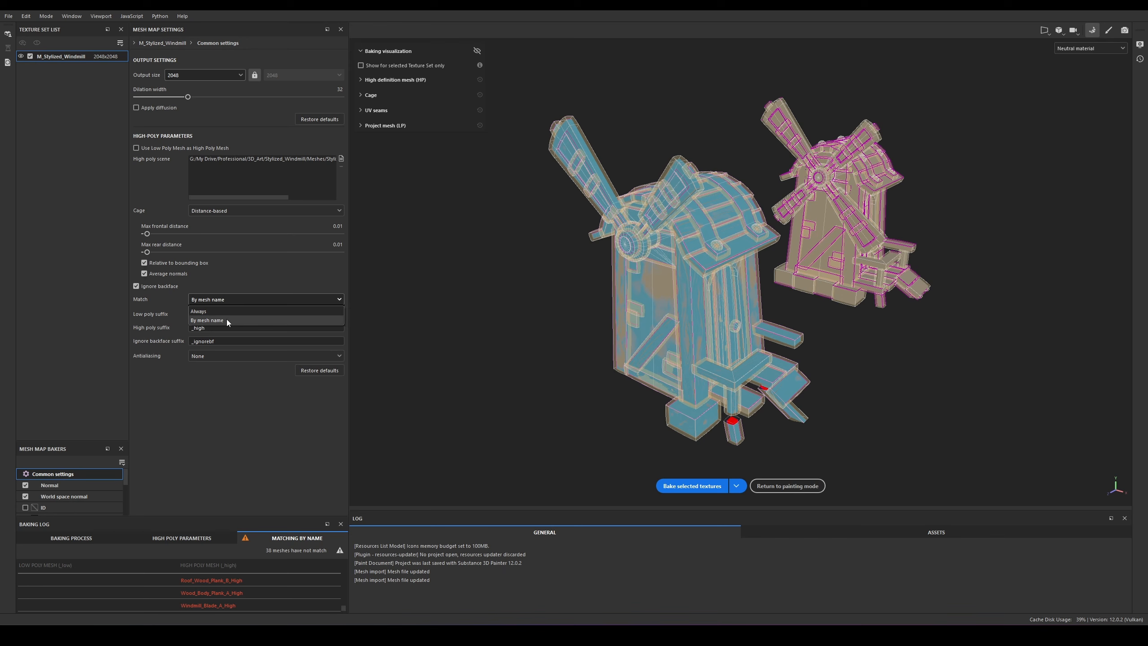
In Substance 3D Painter's common baking settings, try the Always match option and set Match to By mesh name
{"action": "left_click", "coordinate": [226, 320]}
{"action": "left_click", "coordinate": [229, 302]}
{"action": "left_click", "coordinate": [224, 310]}
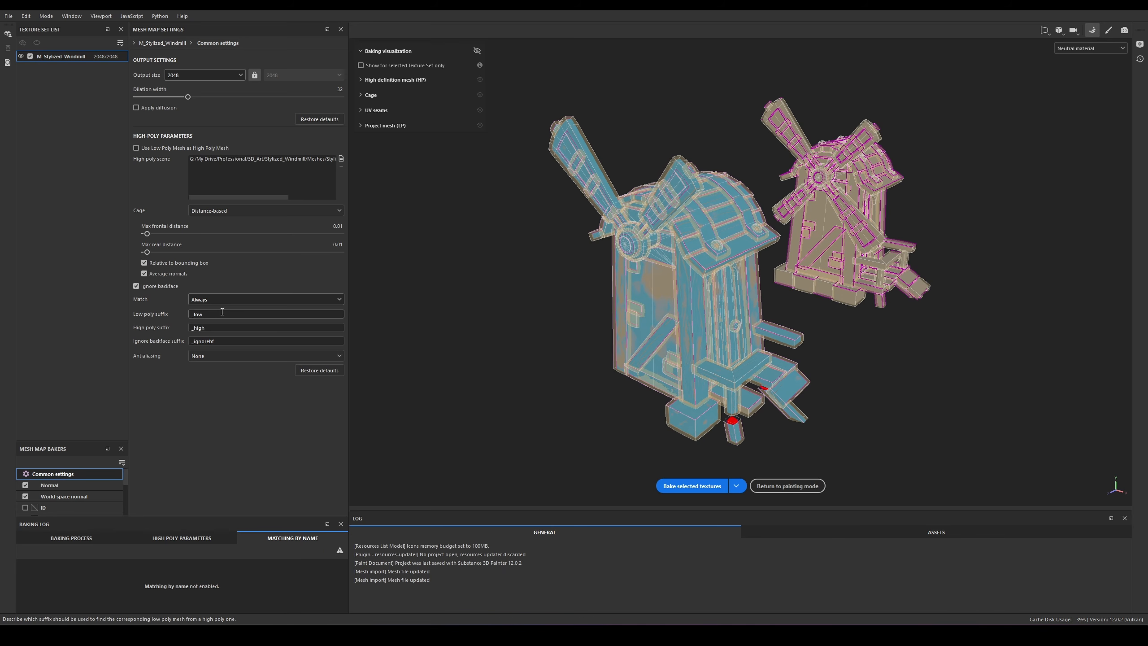
{"action": "left_click", "coordinate": [227, 303]}
{"action": "left_click", "coordinate": [224, 319]}
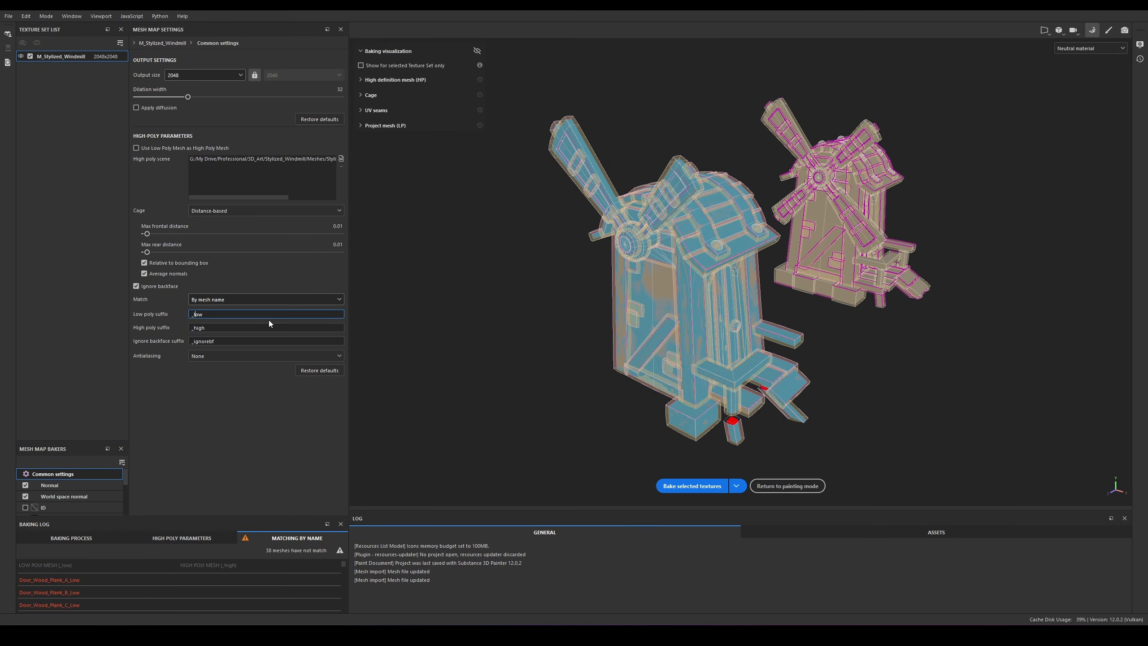
Set the low poly suffix to _Low and the high poly suffix to _High for mesh-name matching
{"action": "type", "text": "L"}
{"action": "left_click", "coordinate": [202, 328]}
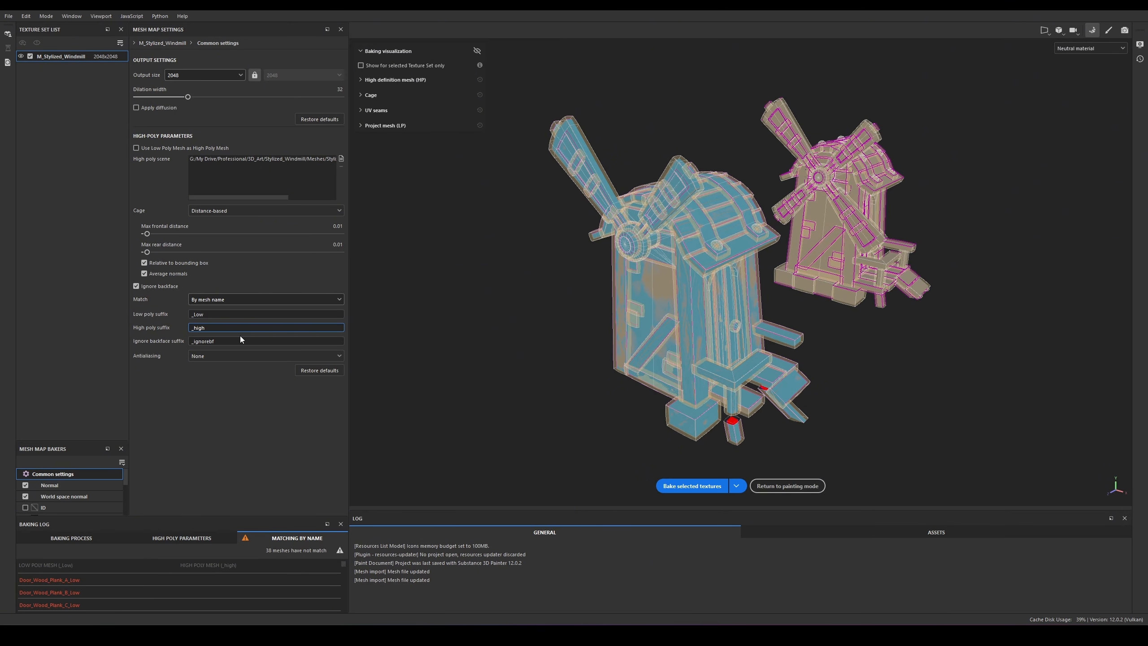
{"action": "key", "text": "BackSpace"}
{"action": "type", "text": "H"}
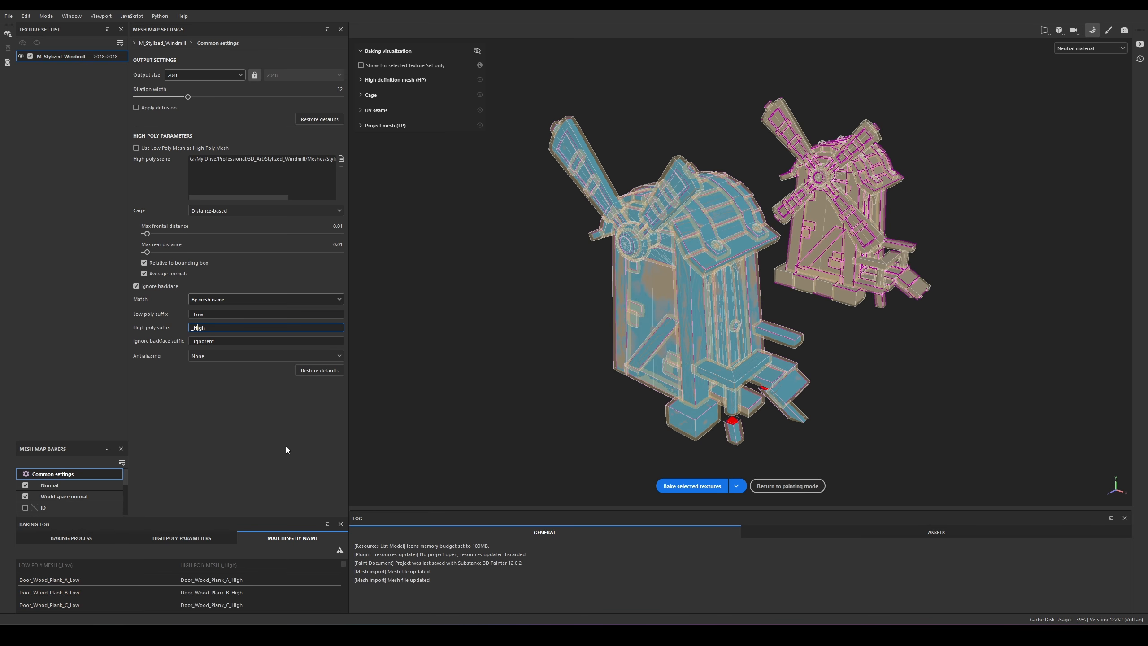
{"action": "left_click", "coordinate": [280, 427]}
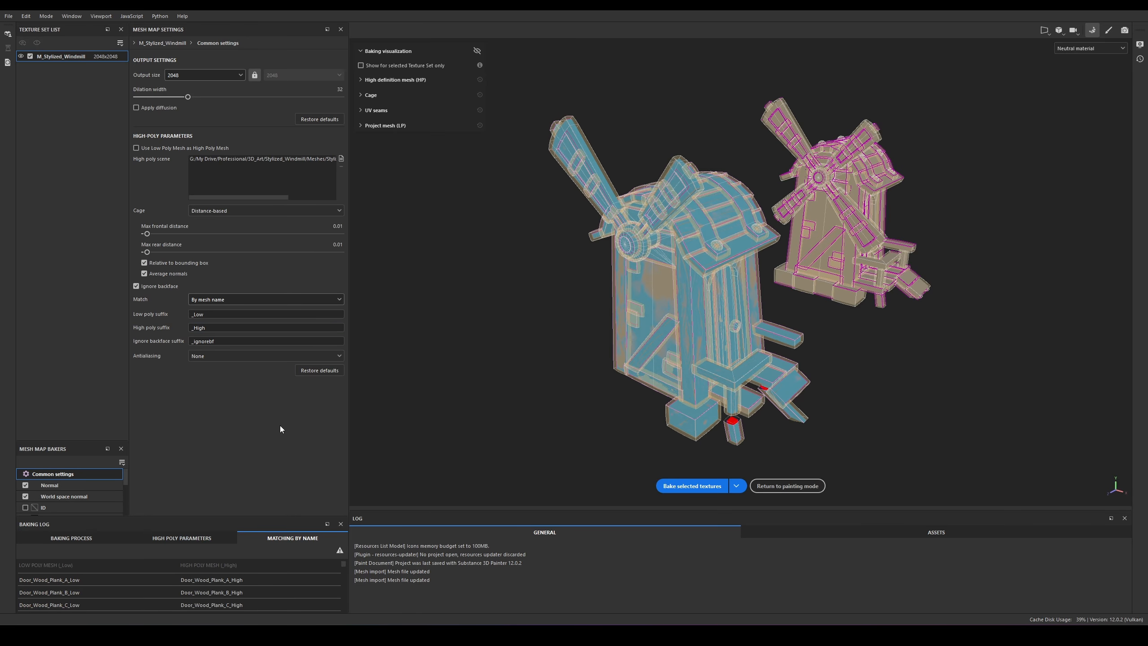
Bake the selected mesh maps with mesh-name matching and return to painting mode
{"action": "left_click", "coordinate": [698, 488]}
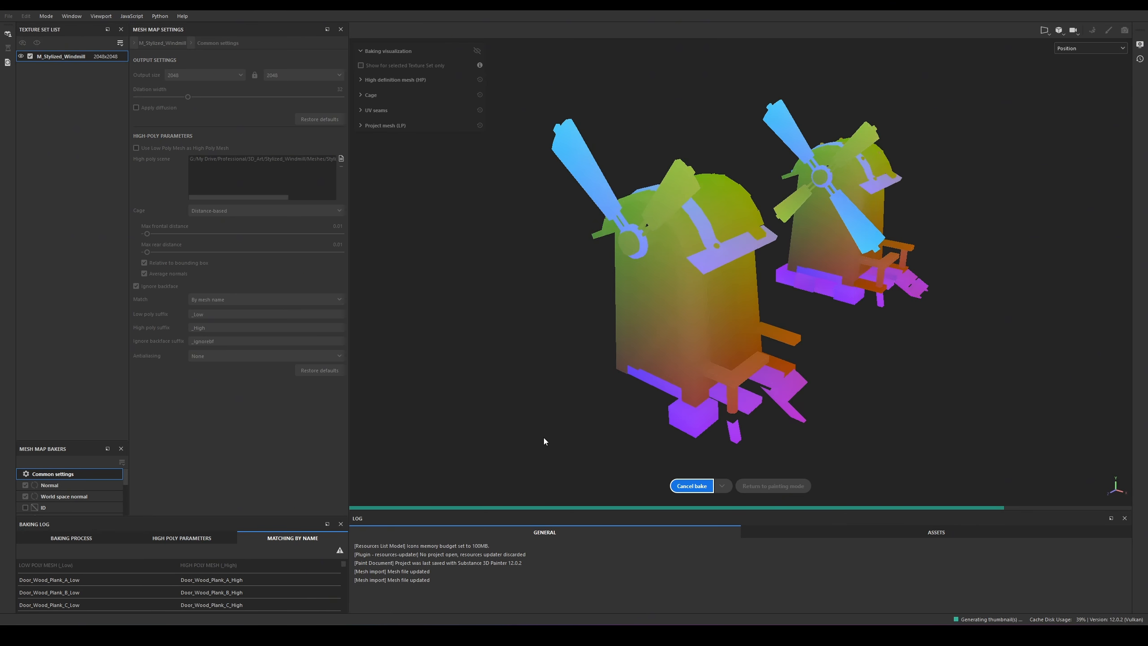
{"action": "left_click", "coordinate": [798, 486]}
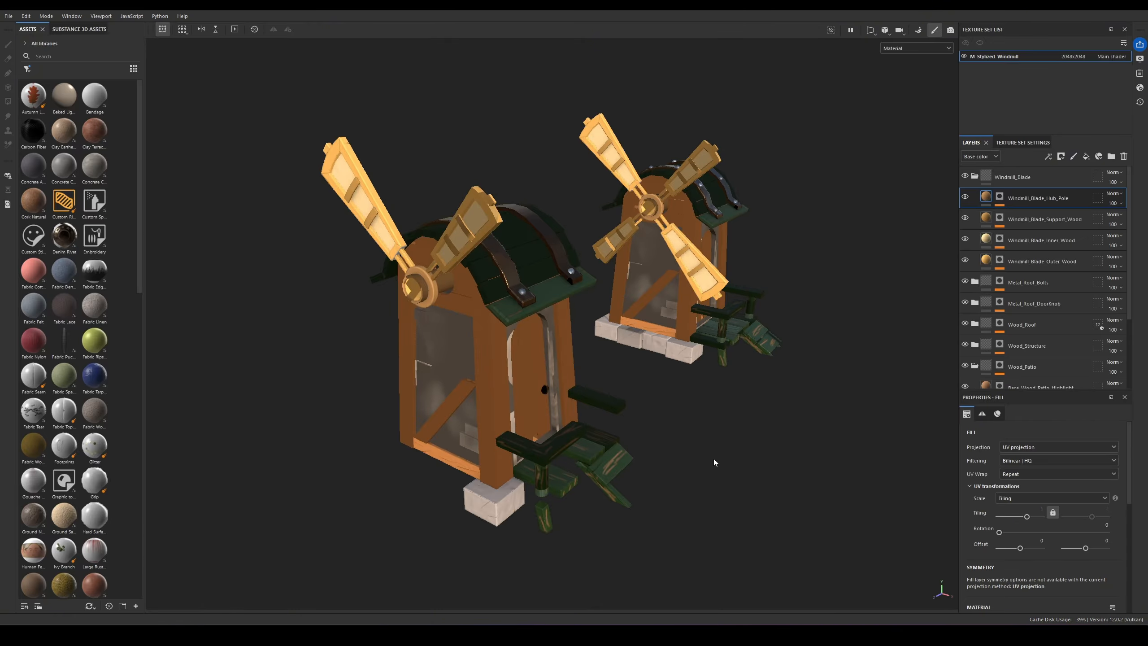
{"action": "left_click_drag", "start_coordinate": [667, 455], "coordinate": [768, 480], "text": "alt"}
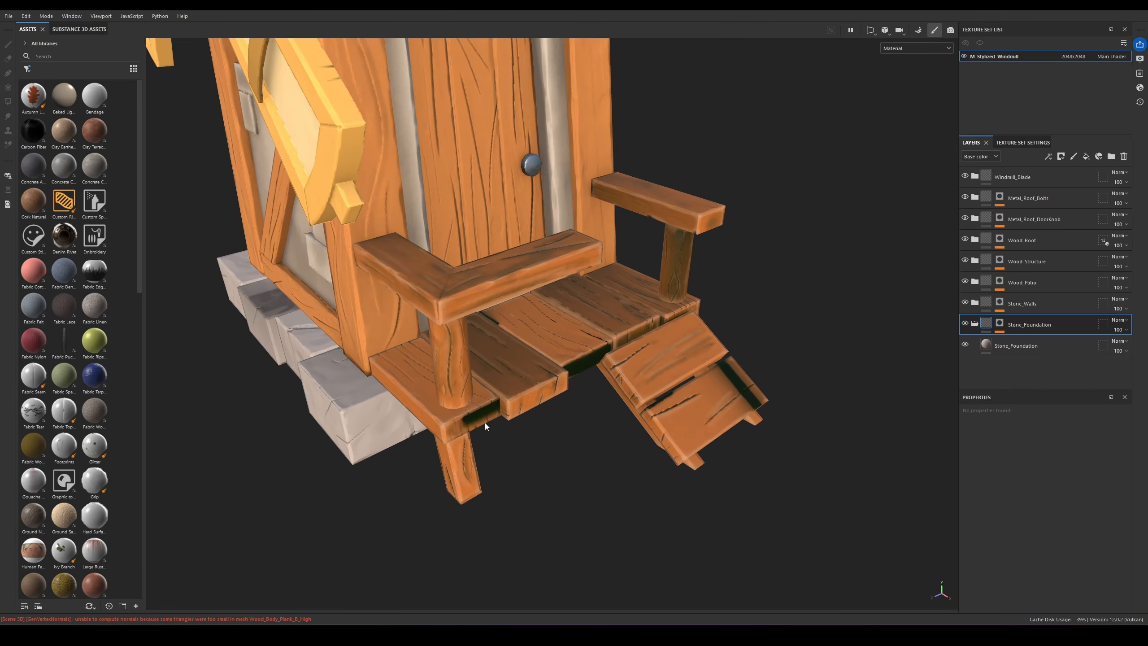
Inspect the baked shading around the full preview windmill's patio planks, legs and steps
{"action": "scroll", "coordinate": [485, 423], "scroll_direction": "up", "scroll_amount": 5}
{"action": "middle_click_drag", "start_coordinate": [472, 407], "coordinate": [640, 448], "text": "alt"}
{"action": "left_click_drag", "start_coordinate": [640, 449], "coordinate": [642, 495], "text": "alt"}
{"action": "left_click_drag", "start_coordinate": [692, 453], "coordinate": [496, 396], "text": "alt"}
{"action": "scroll", "coordinate": [497, 396], "scroll_direction": "down", "scroll_amount": 6}
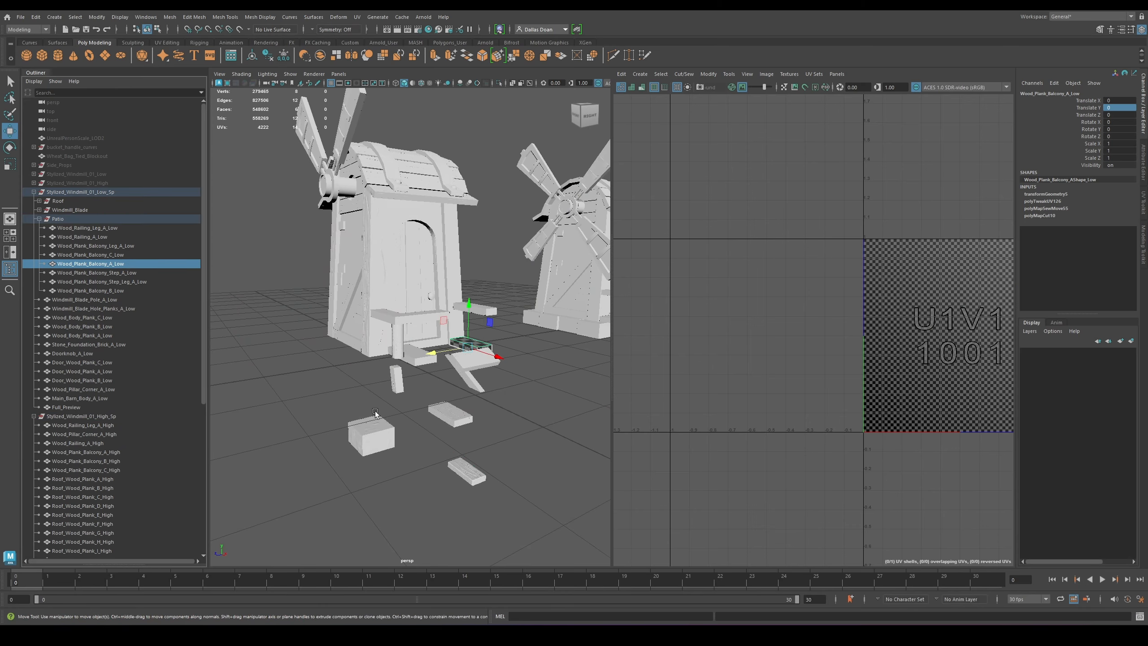
Switch to Maya and set Translate Y of the Wood_Plank_Balcony_A_Low mesh to -2
{"action": "left_click_drag", "start_coordinate": [376, 410], "coordinate": [461, 385], "text": "alt"}
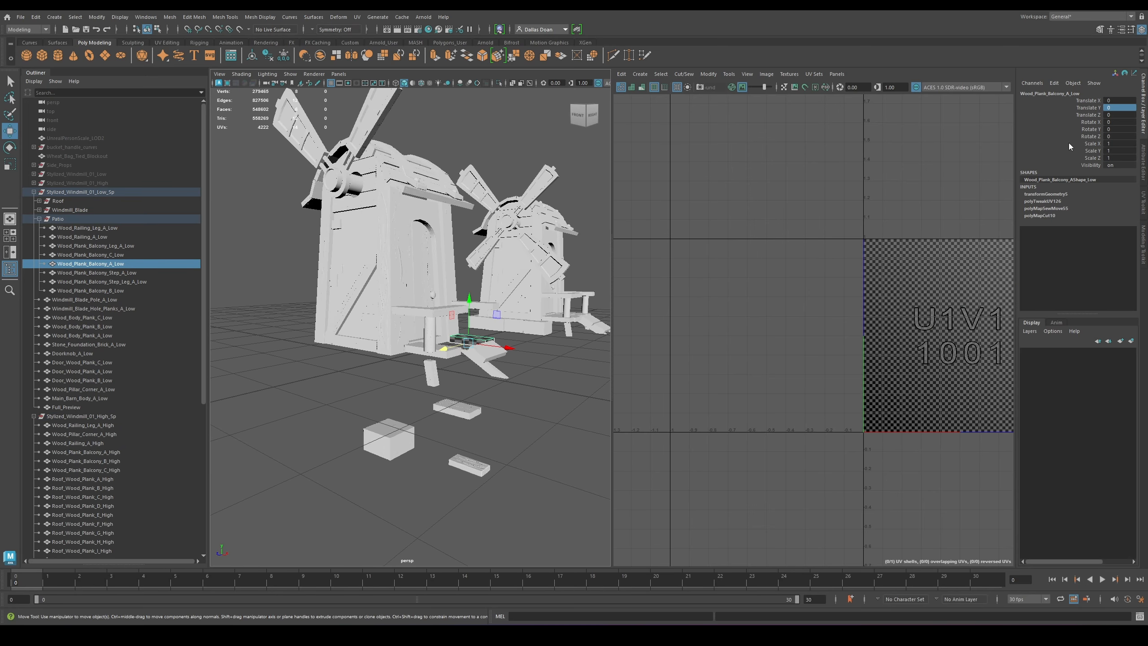
{"action": "key", "text": "Return"}
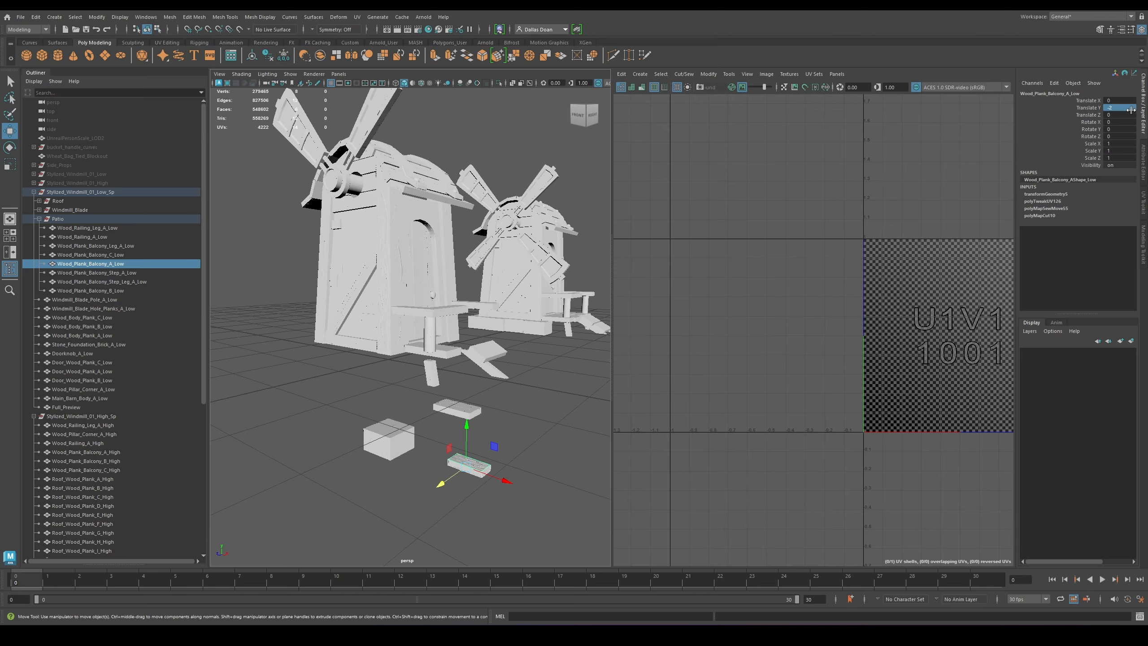
{"action": "left_click_drag", "start_coordinate": [551, 410], "coordinate": [465, 426], "text": "alt"}
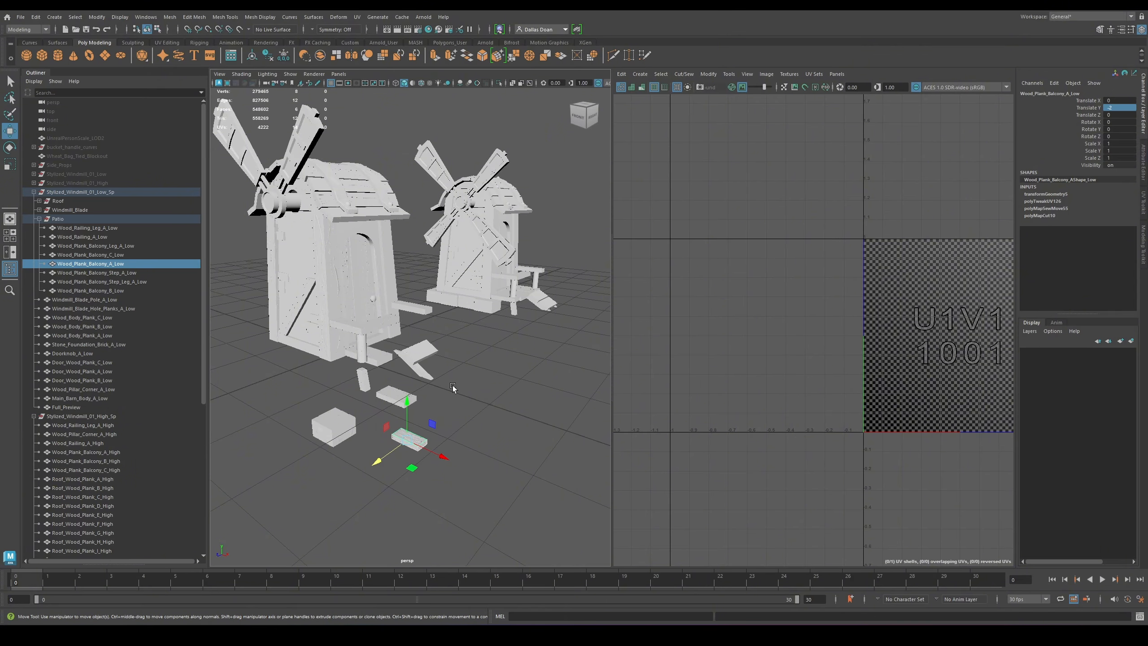
Set Translate Y of the Wood_Plank_Balcony_Step_A_High mesh to -3
{"action": "left_click", "coordinate": [429, 350]}
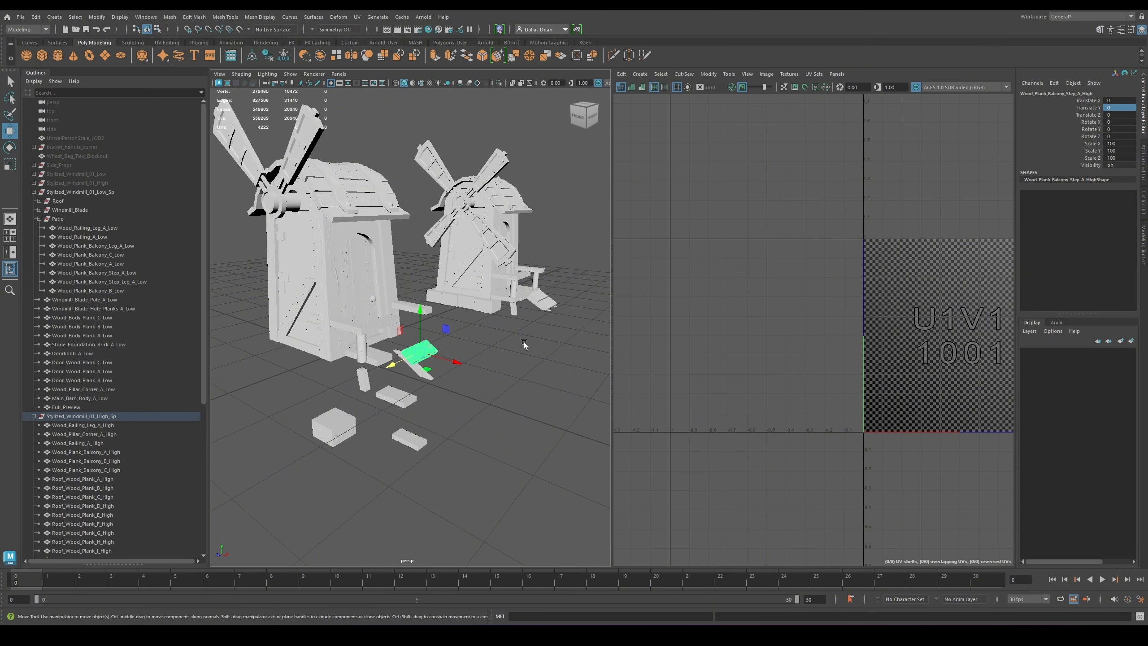
{"action": "scroll", "coordinate": [131, 432], "scroll_direction": "down", "scroll_amount": 5}
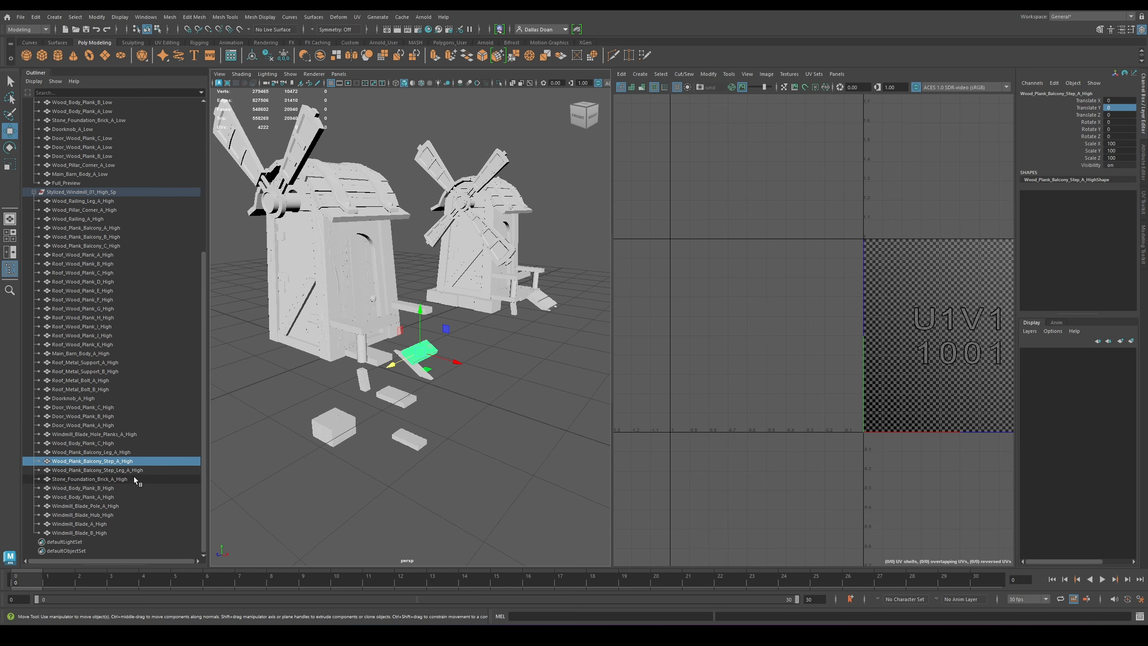
{"action": "left_click_drag", "start_coordinate": [452, 454], "coordinate": [482, 447], "text": "alt"}
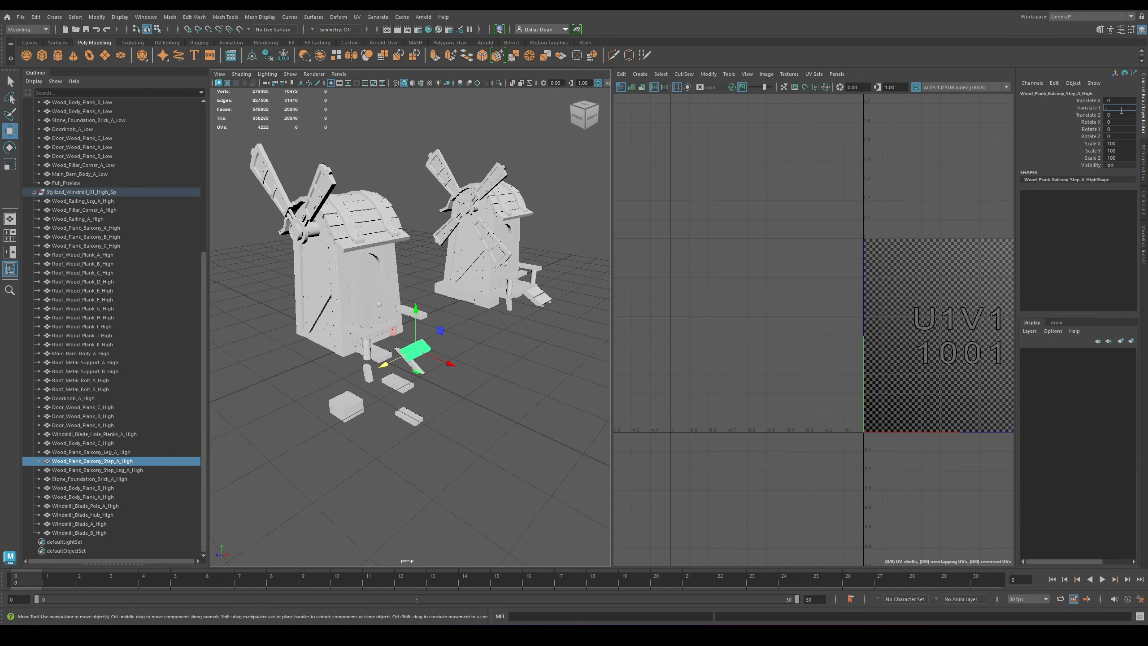
{"action": "type", "text": "-3"}
{"action": "key", "text": "Return"}
Set Translate Y of the matching Wood_Plank_Balcony_Step_A_Low mesh to -3 and clear the selection
{"action": "left_click_drag", "start_coordinate": [543, 332], "coordinate": [511, 372], "text": "alt"}
{"action": "left_click", "coordinate": [414, 348]}
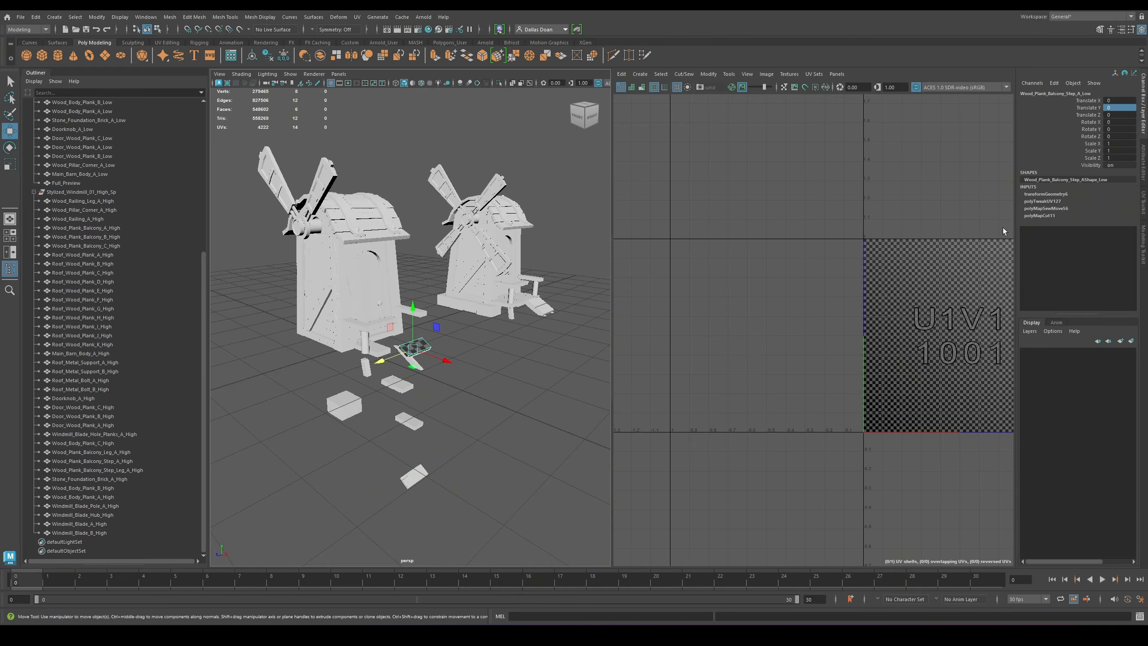
{"action": "left_click", "coordinate": [1120, 107]}
{"action": "type", "text": "-3"}
{"action": "key", "text": "Return"}
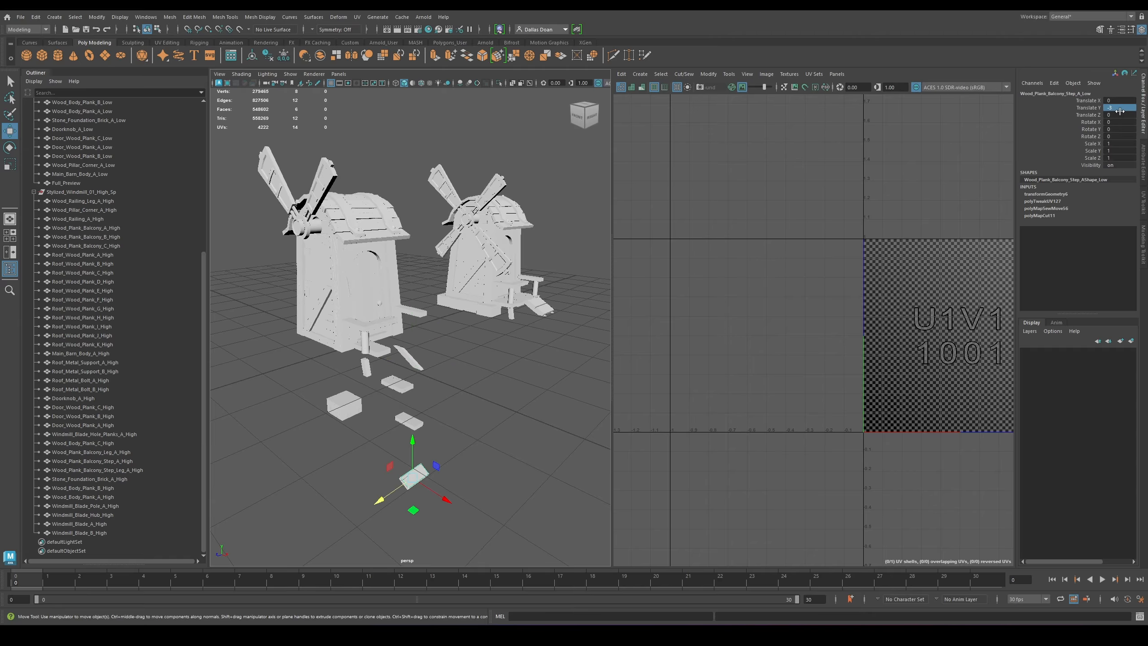
{"action": "left_click", "coordinate": [482, 386]}
{"action": "left_click_drag", "start_coordinate": [482, 385], "coordinate": [493, 409], "text": "alt"}
Collapse the low, high and Patio groups in the Outliner and select the Stylized_Windmill_01_Low_Sp and Stylized_Windmill_01_High_Sp groups in turn
{"action": "left_click", "coordinate": [34, 192]}
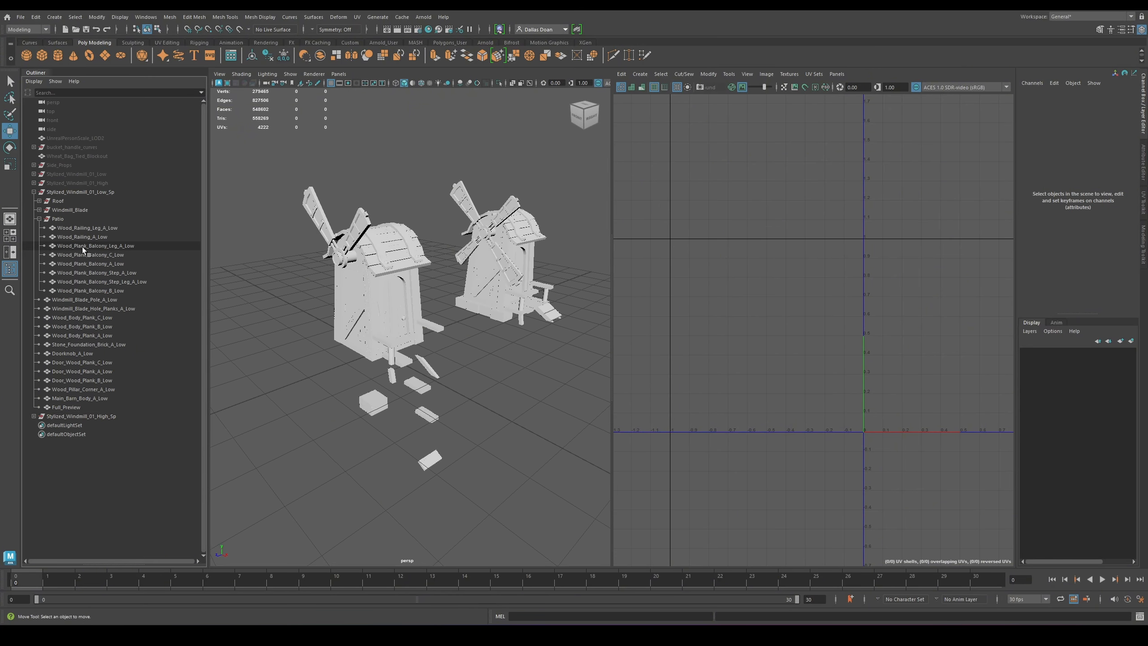
{"action": "left_click", "coordinate": [39, 219]}
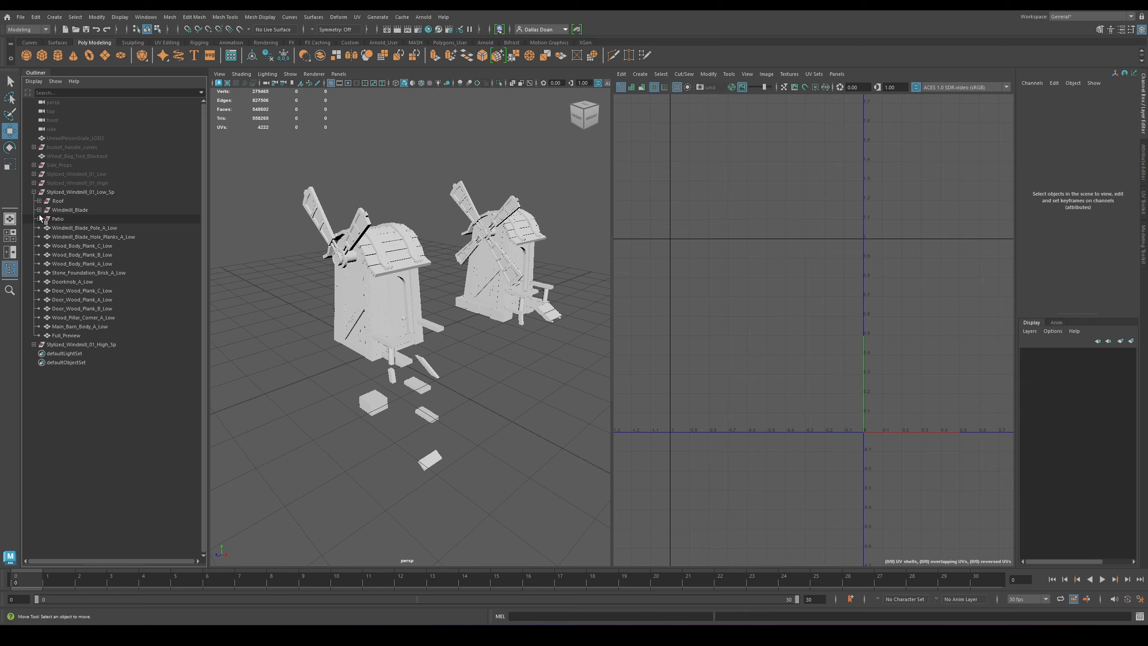
{"action": "left_click", "coordinate": [33, 192]}
{"action": "left_click", "coordinate": [66, 193]}
{"action": "left_click", "coordinate": [78, 201]}
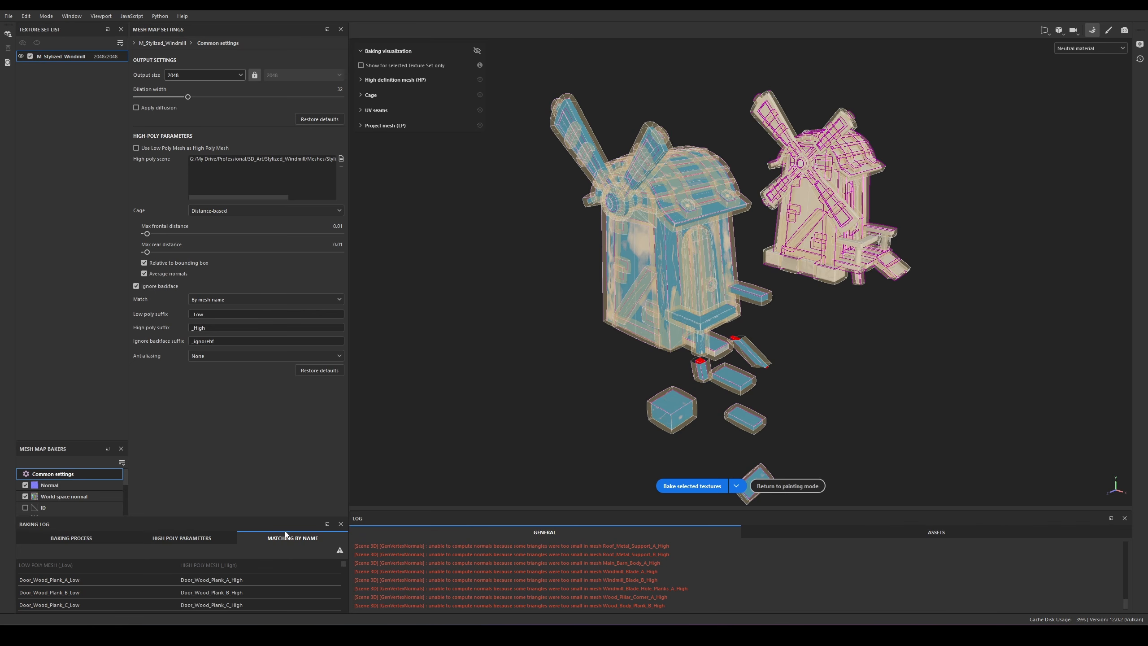
Switch to Substance 3D Painter, rebake the selected mesh maps, and return to painting mode to check the preview windmill's patio
{"action": "left_click", "coordinate": [199, 538]}
{"action": "left_click", "coordinate": [293, 538]}
{"action": "left_click", "coordinate": [658, 486]}
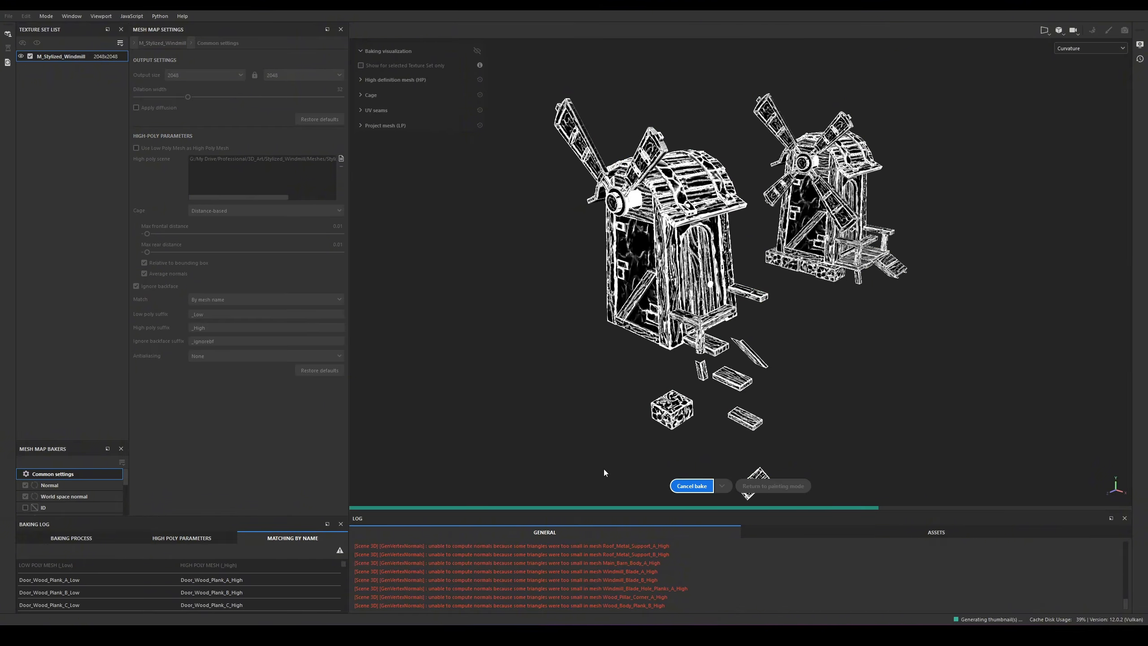
{"action": "left_click", "coordinate": [792, 485]}
{"action": "left_click_drag", "start_coordinate": [675, 416], "coordinate": [653, 449], "text": "alt"}
{"action": "mouse_move", "coordinate": [653, 449]}
{"action": "right_mouse_down", "text": "alt"}
{"action": "mouse_move", "coordinate": [712, 479]}
{"action": "mouse_move", "coordinate": [830, 476]}
{"action": "mouse_move", "coordinate": [664, 482]}
{"action": "right_mouse_up", "text": "alt"}
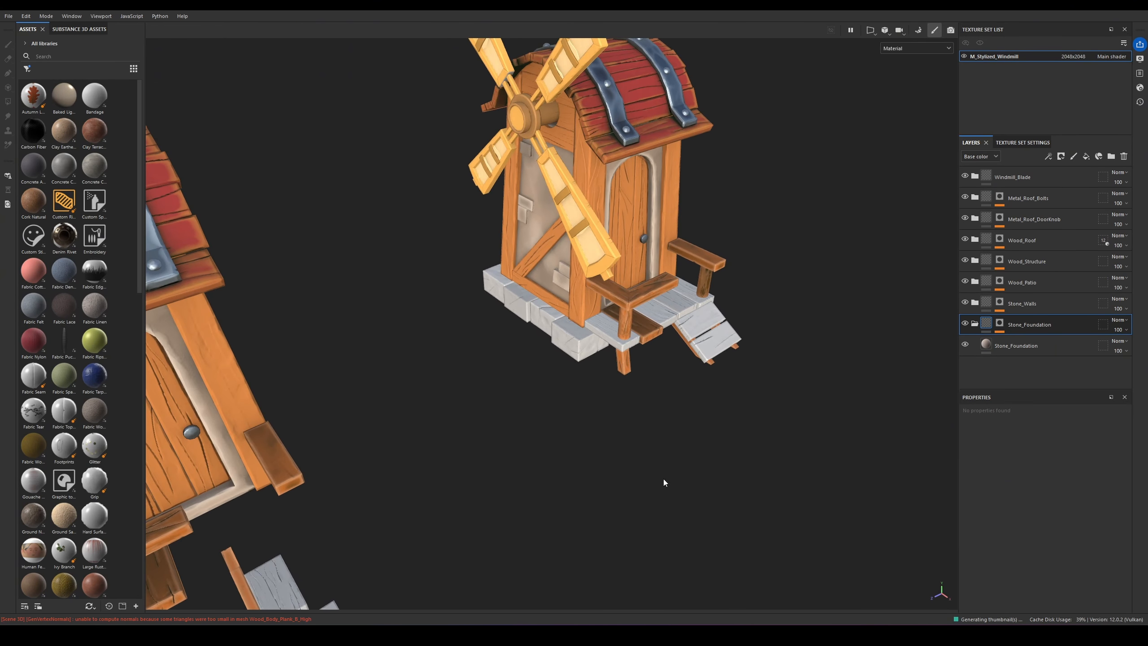
{"action": "left_click_drag", "start_coordinate": [663, 482], "coordinate": [583, 448], "text": "alt"}
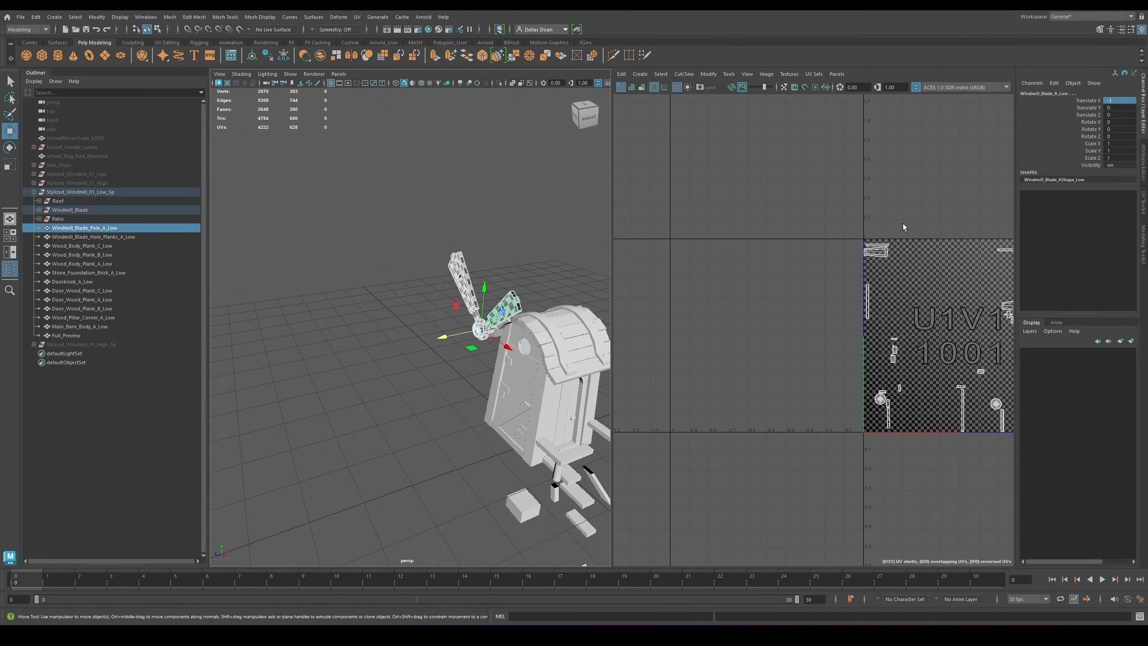
Switch to Maya, undo the windmill blade assembly's X move, and set its Translate Z to 1
{"action": "key", "text": "ctrl+z"}
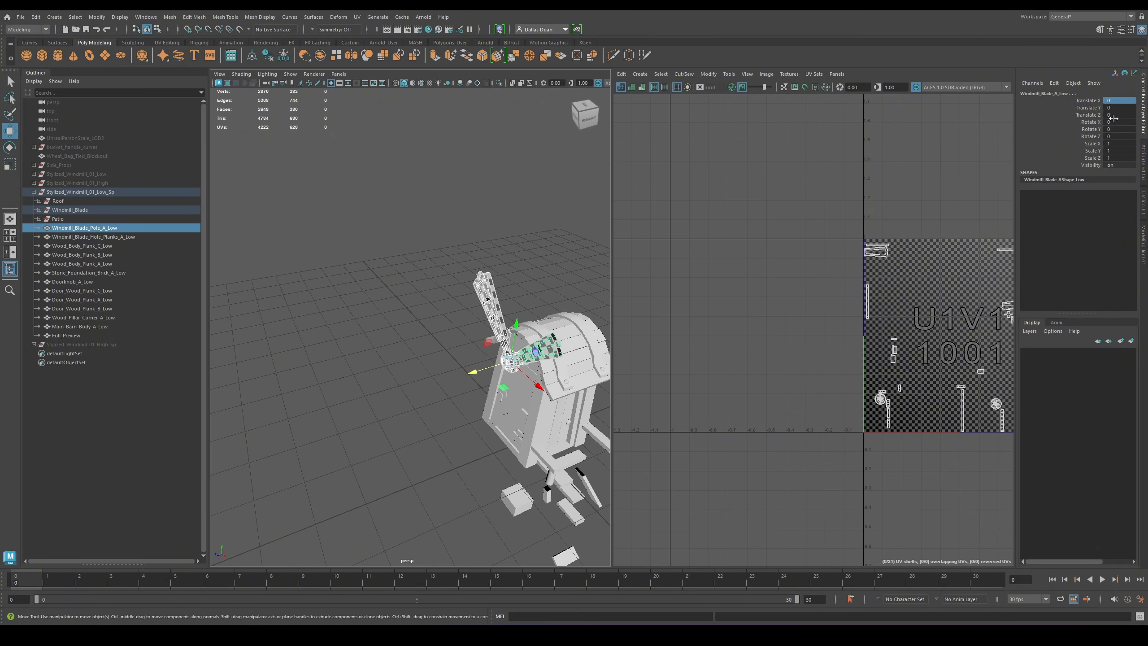
{"action": "key", "text": "Return"}
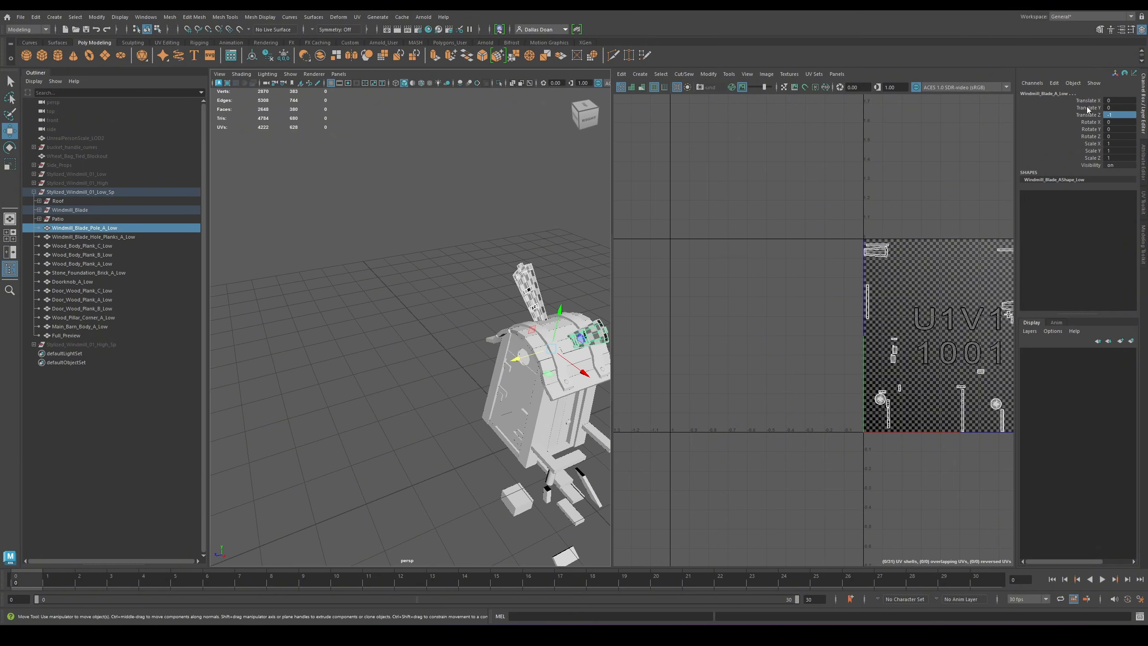
{"action": "type", "text": "1"}
{"action": "key", "text": "Return"}
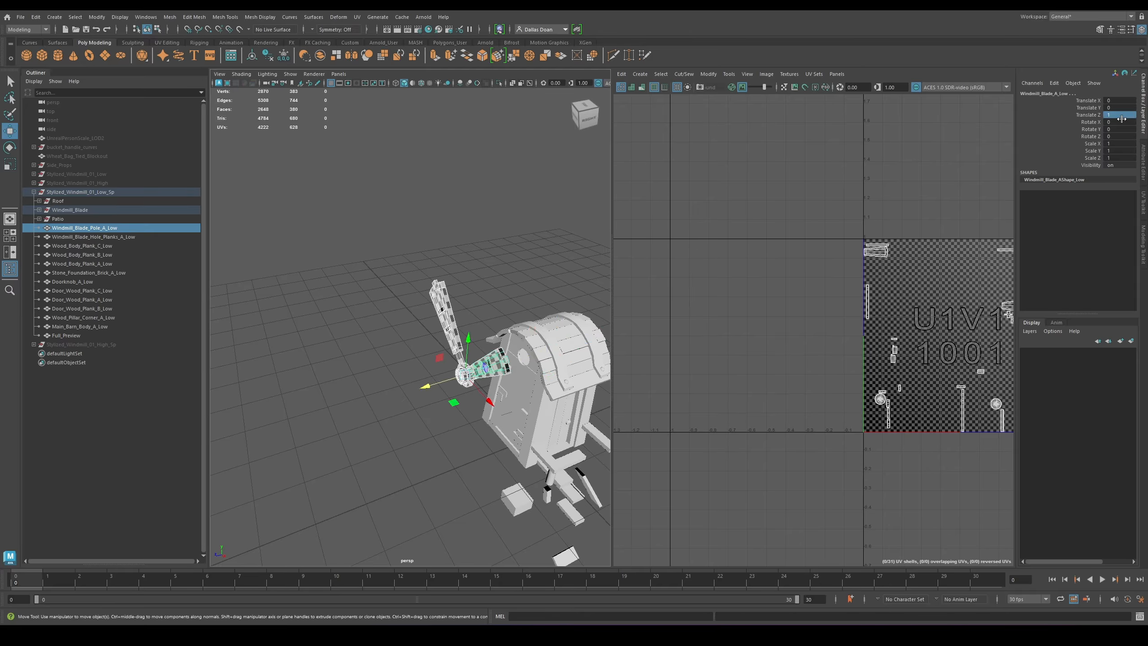
{"action": "left_click_drag", "start_coordinate": [450, 443], "coordinate": [454, 448], "text": "alt"}
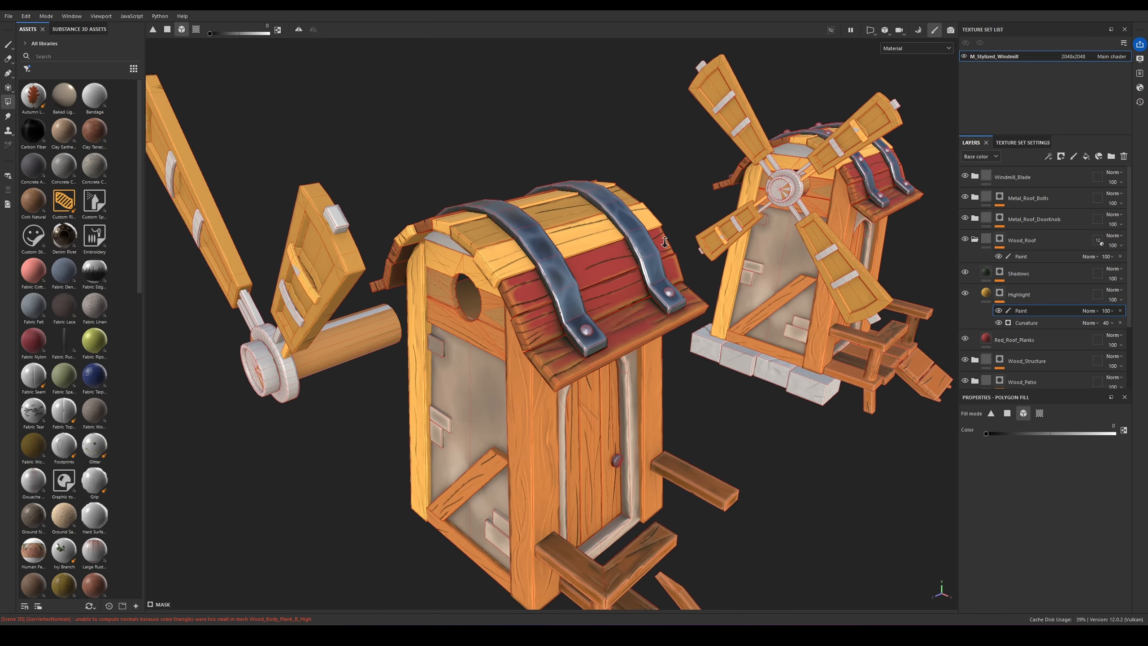
Switch to Substance 3D Painter and toggle the visibility of the roof Highlight layer and the Windmill_Blade folder to check what each affects
{"action": "left_click_drag", "start_coordinate": [662, 255], "coordinate": [683, 285], "text": "alt"}
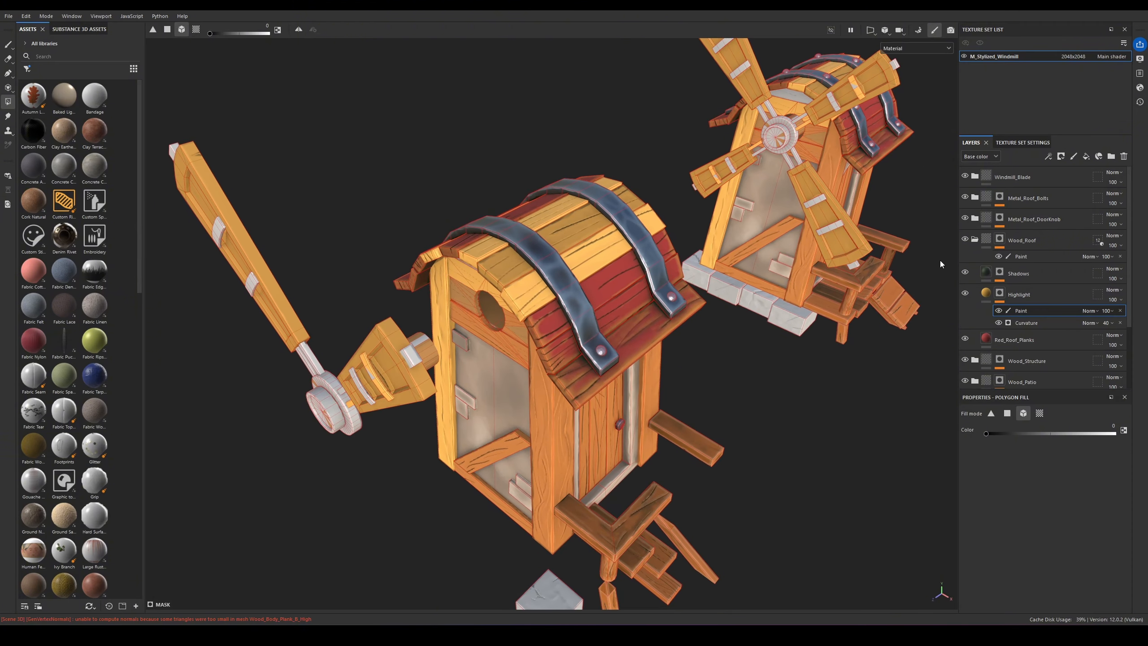
{"action": "left_click", "coordinate": [964, 293]}
{"action": "left_click", "coordinate": [965, 293]}
{"action": "left_click", "coordinate": [964, 175]}
{"action": "left_click", "coordinate": [964, 175]}
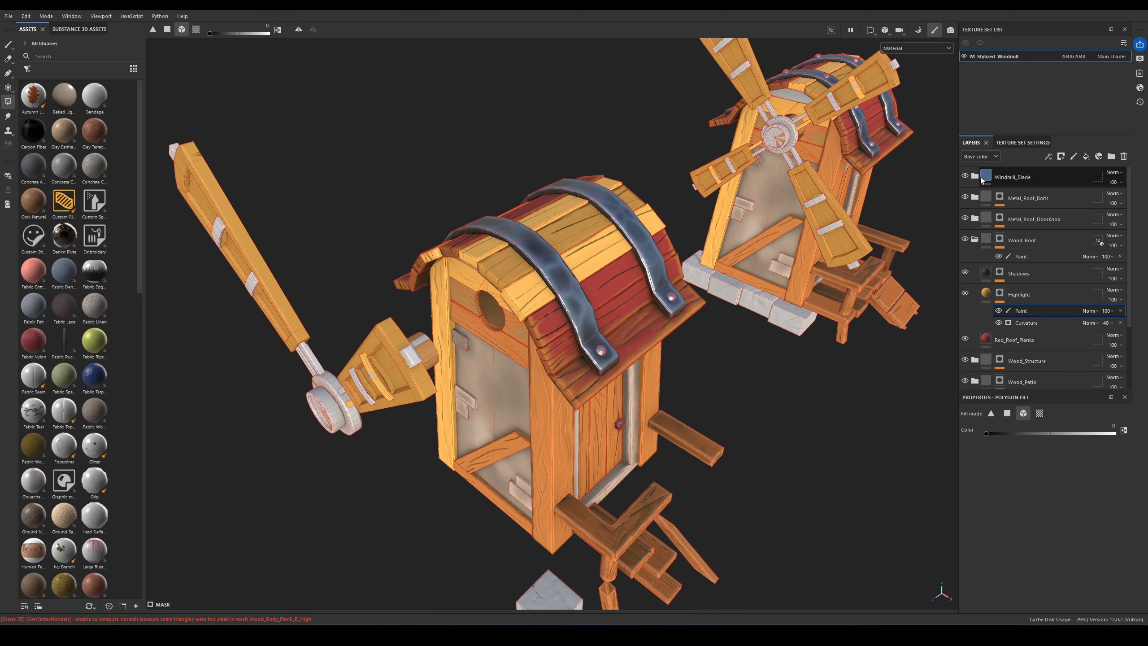
Select the Windmill_Blade folder and expand it to show its wood layers
{"action": "left_click", "coordinate": [988, 179]}
{"action": "left_click", "coordinate": [975, 176]}
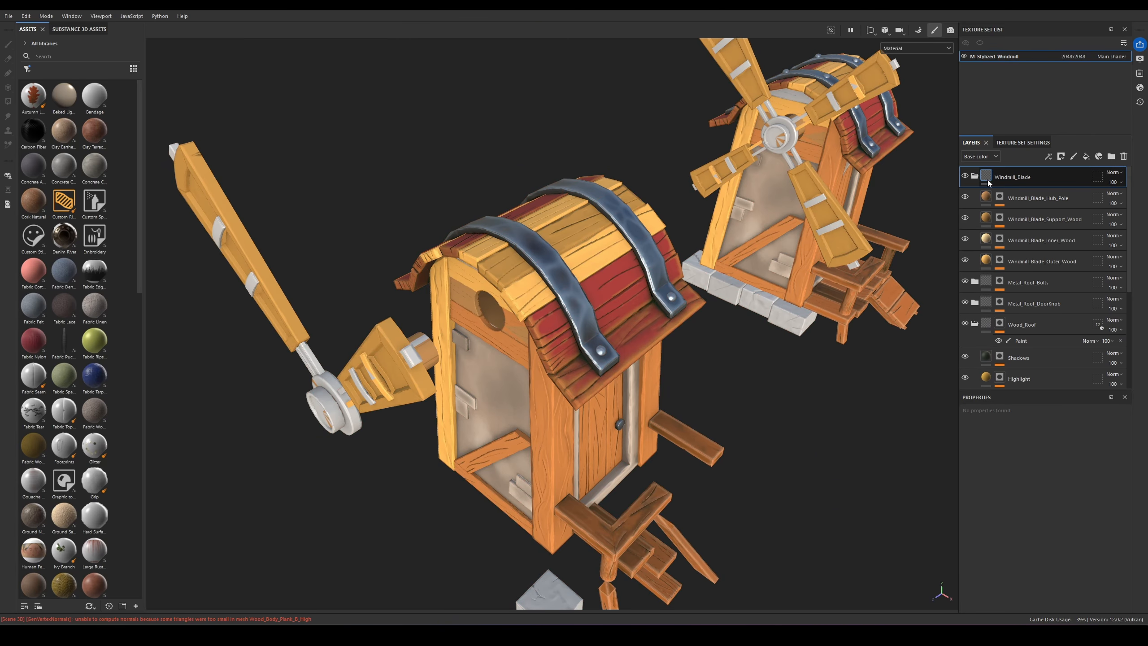
{"action": "left_click_drag", "start_coordinate": [690, 314], "coordinate": [682, 264], "text": "alt"}
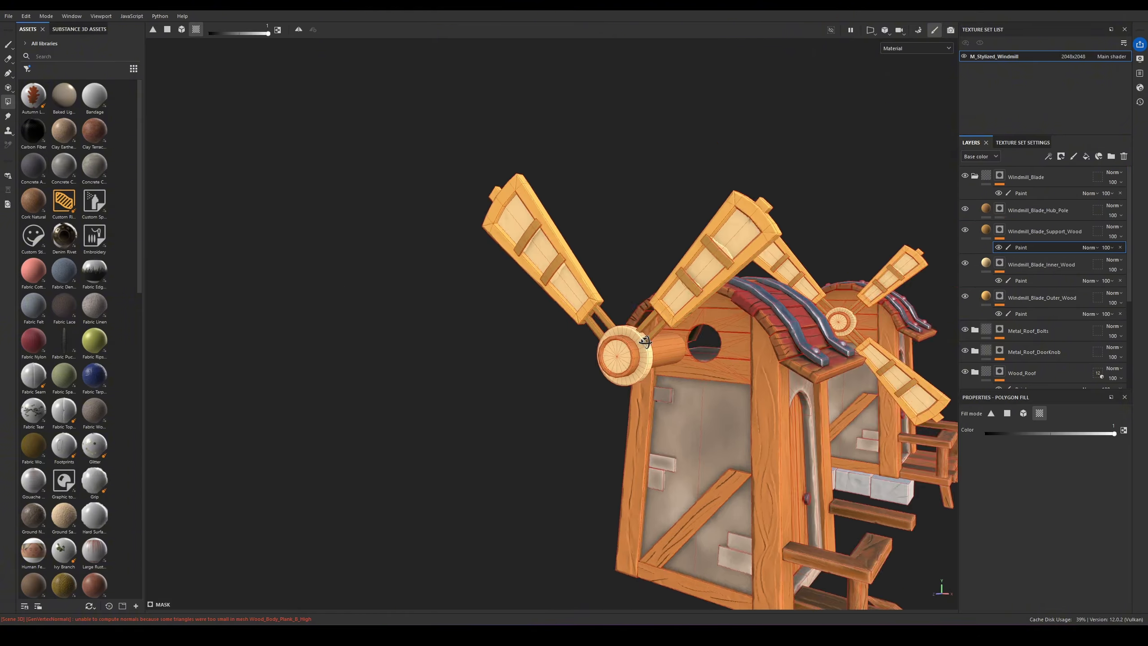
Activate the Paint tool and inspect the textures on the exploded and full preview windmills from several angles
{"action": "mouse_move", "coordinate": [470, 357]}
{"action": "left_mouse_down", "text": "alt"}
{"action": "mouse_move", "coordinate": [493, 358]}
{"action": "mouse_move", "coordinate": [351, 338]}
{"action": "mouse_move", "coordinate": [642, 362]}
{"action": "mouse_move", "coordinate": [658, 391]}
{"action": "left_mouse_up", "text": "alt"}
{"action": "right_click_drag", "start_coordinate": [658, 391], "coordinate": [652, 353], "text": "alt"}
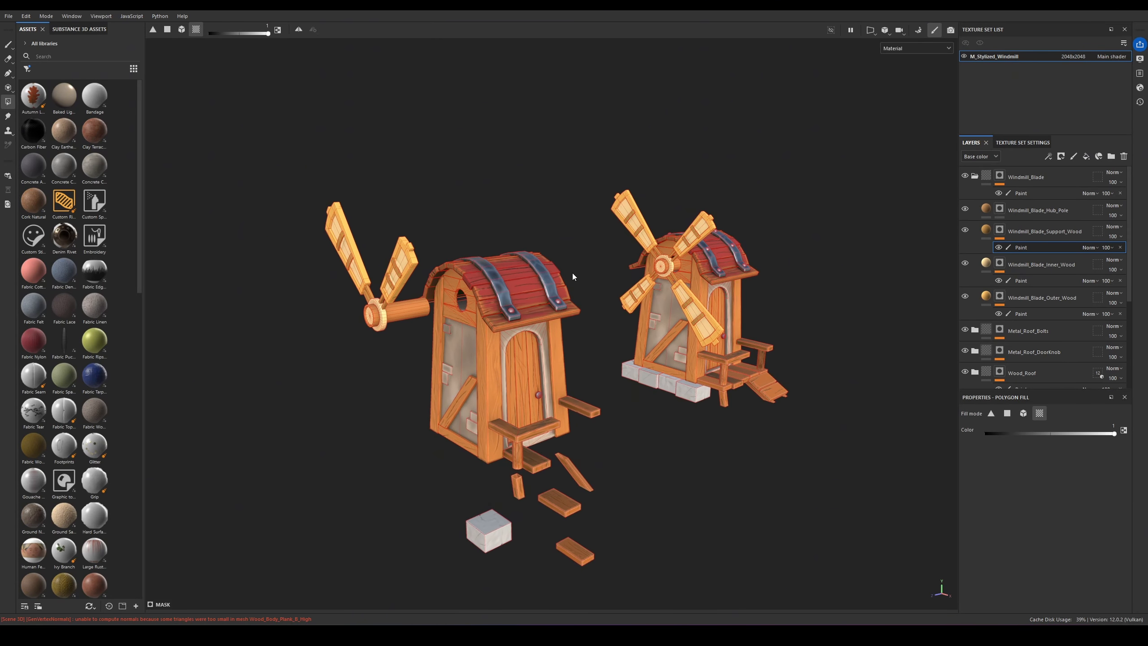
{"action": "left_click", "coordinate": [10, 47]}
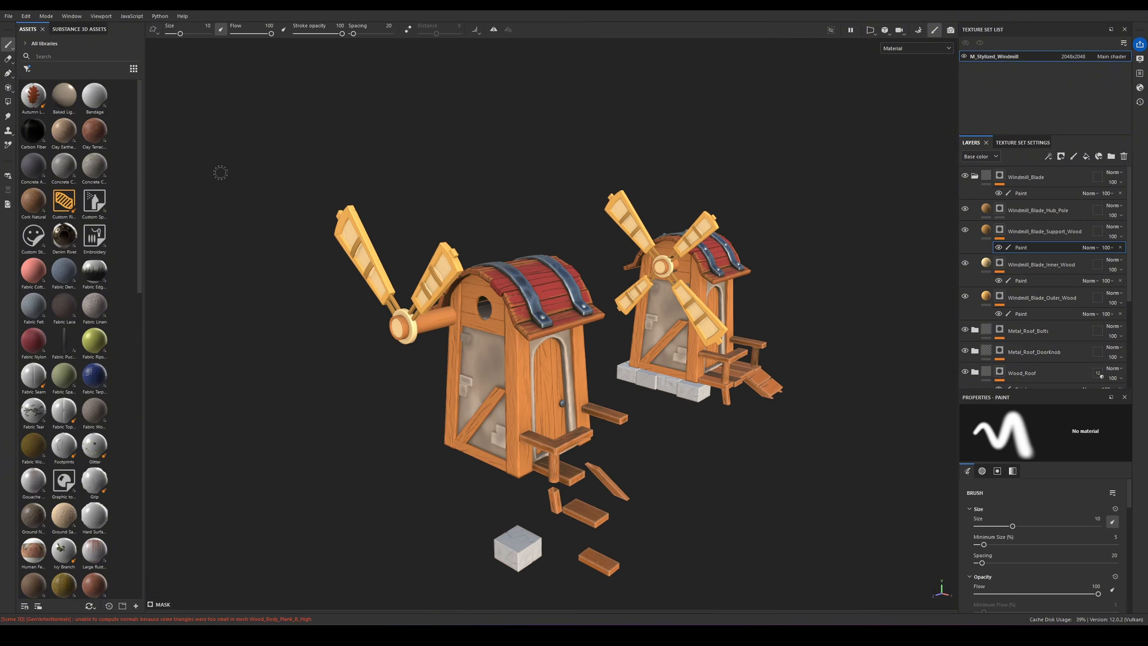
{"action": "mouse_move", "coordinate": [770, 324]}
{"action": "left_mouse_down", "text": "alt"}
{"action": "mouse_move", "coordinate": [660, 287]}
{"action": "mouse_move", "coordinate": [804, 213]}
{"action": "mouse_move", "coordinate": [859, 203]}
{"action": "mouse_move", "coordinate": [599, 293]}
{"action": "mouse_move", "coordinate": [590, 365]}
{"action": "mouse_move", "coordinate": [560, 387]}
{"action": "mouse_move", "coordinate": [625, 351]}
{"action": "left_mouse_up", "text": "alt"}
{"action": "scroll", "coordinate": [715, 306], "scroll_direction": "down", "scroll_amount": 2}
{"action": "middle_click_drag", "start_coordinate": [625, 351], "coordinate": [606, 318], "text": "alt"}
{"action": "right_click_drag", "start_coordinate": [533, 344], "coordinate": [615, 336], "text": "alt"}
{"action": "mouse_move", "coordinate": [597, 323]}
{"action": "left_mouse_down", "text": "alt"}
{"action": "mouse_move", "coordinate": [605, 348]}
{"action": "mouse_move", "coordinate": [610, 318]}
{"action": "mouse_move", "coordinate": [609, 332]}
{"action": "left_mouse_up", "text": "alt"}
{"action": "left_click_drag", "start_coordinate": [607, 332], "coordinate": [635, 334], "text": "alt"}
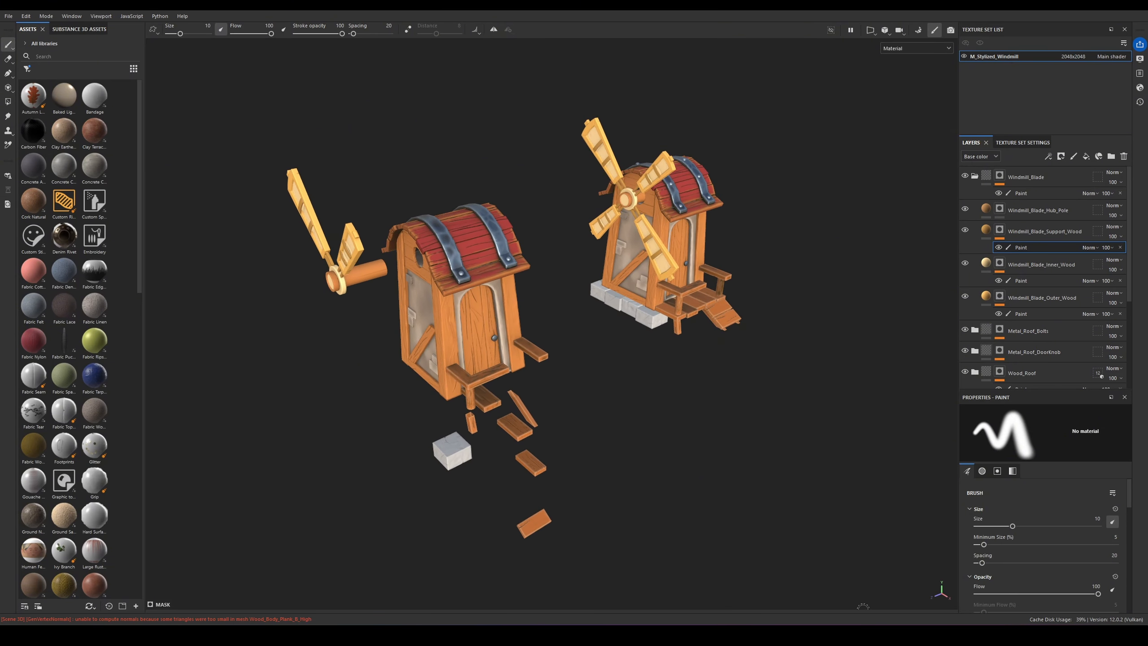